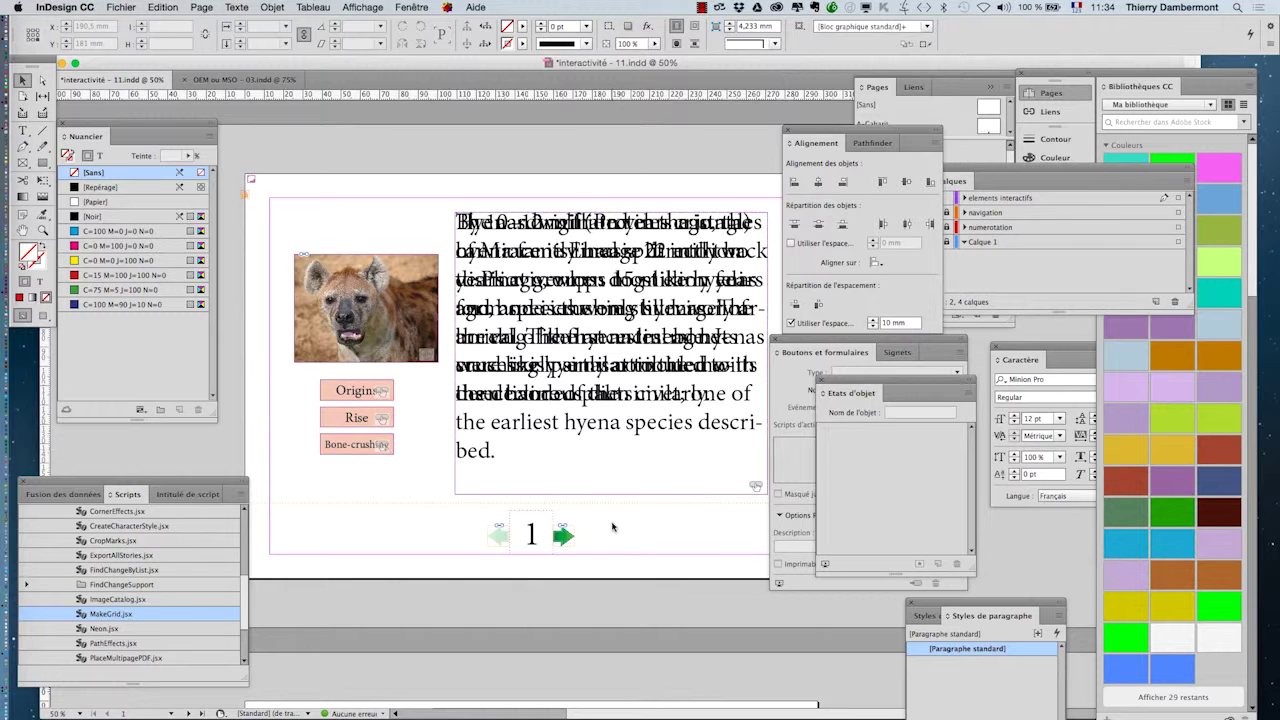
Import the file "OEM ou MSO - 03.swf" and place it near the upper margin corner of page 2
scroll(610, 527, "down", 5)
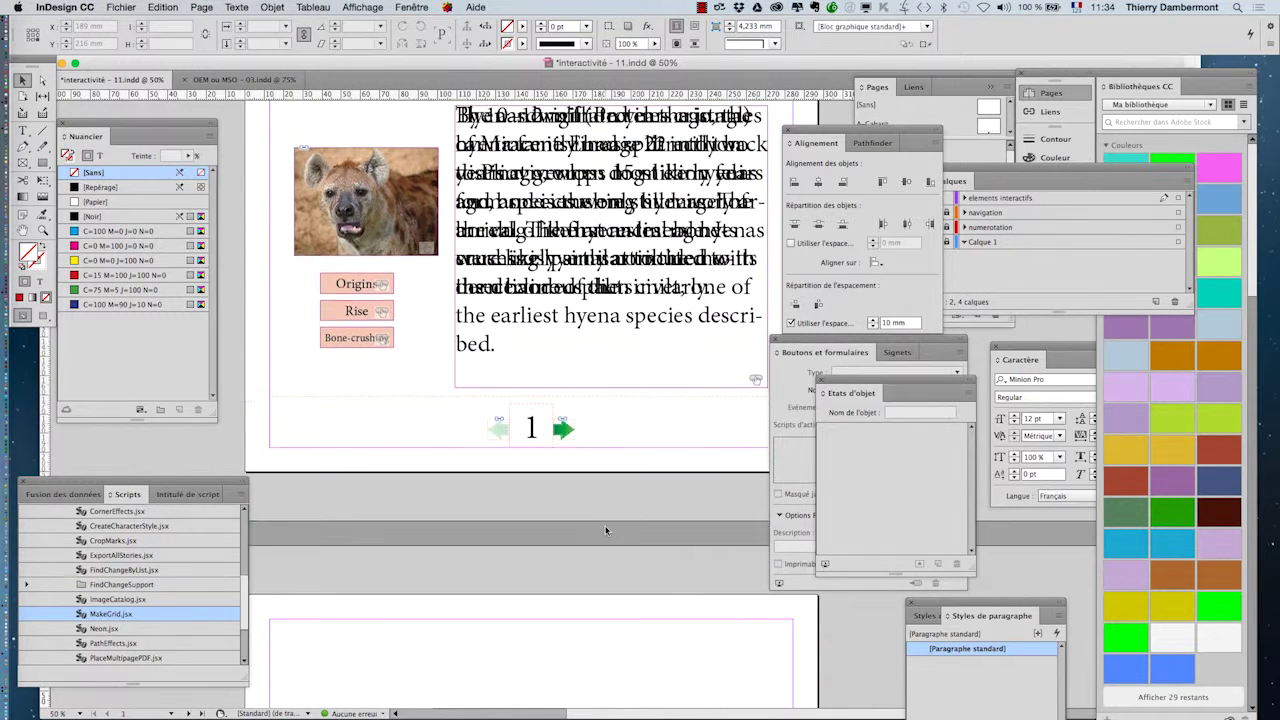
scroll(605, 529, "down", 7)
scroll(602, 529, "down", 10)
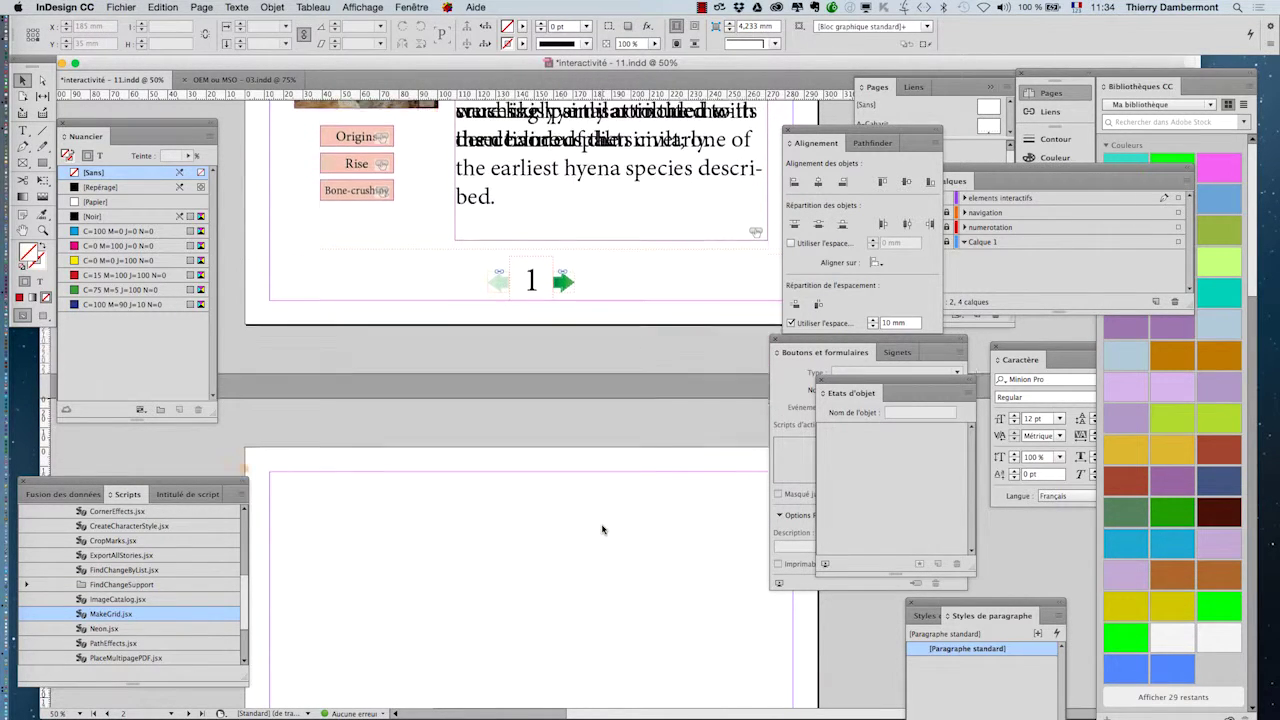
scroll(602, 529, "down", 3)
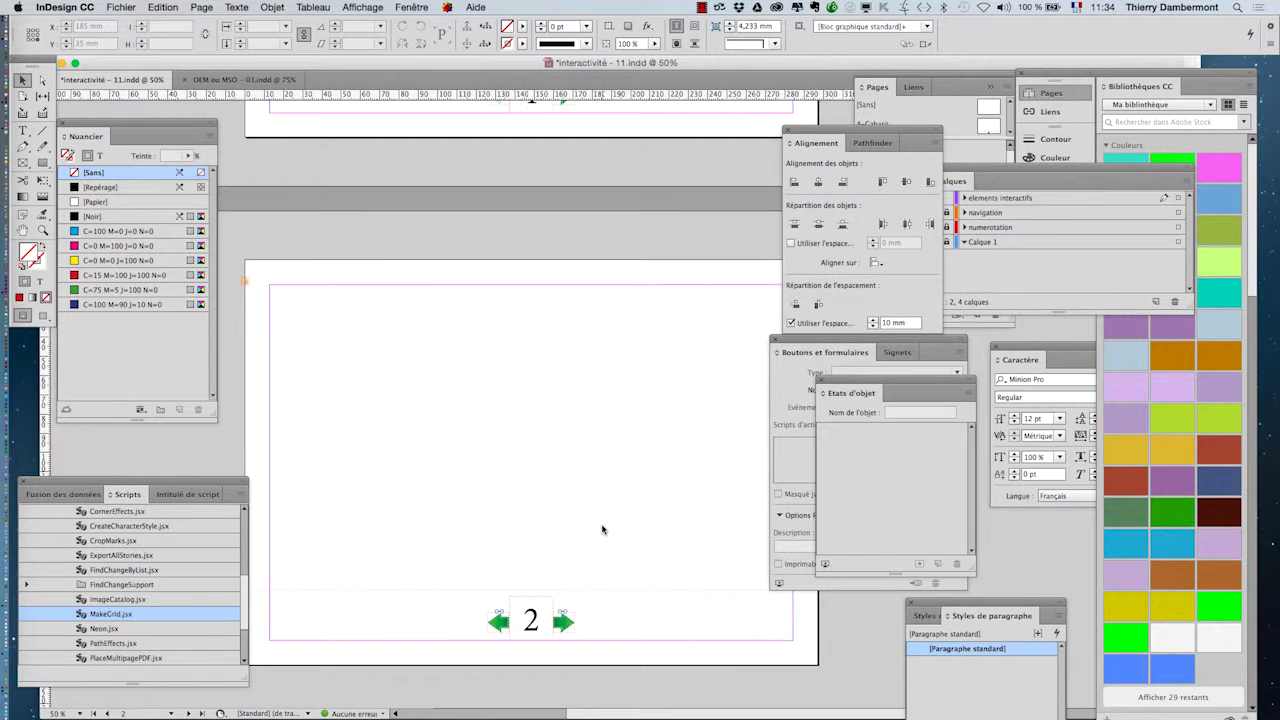
scroll(601, 528, "down", 1)
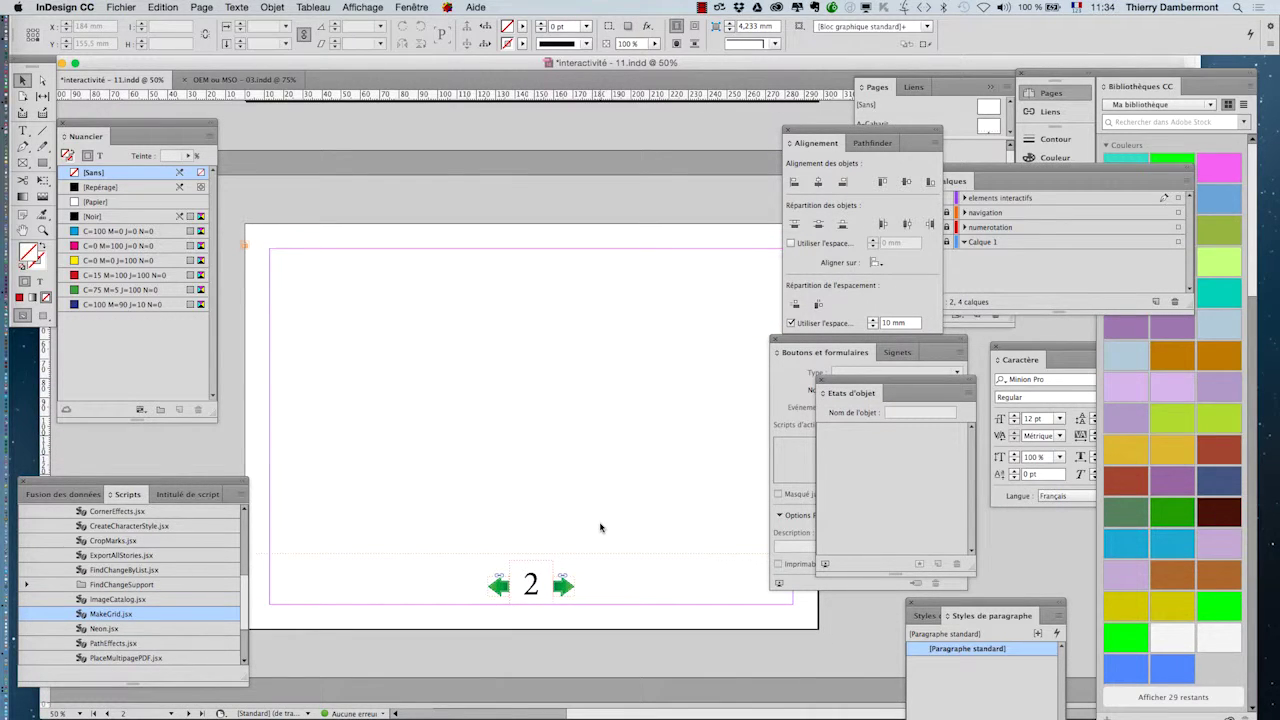
left_click(119, 7)
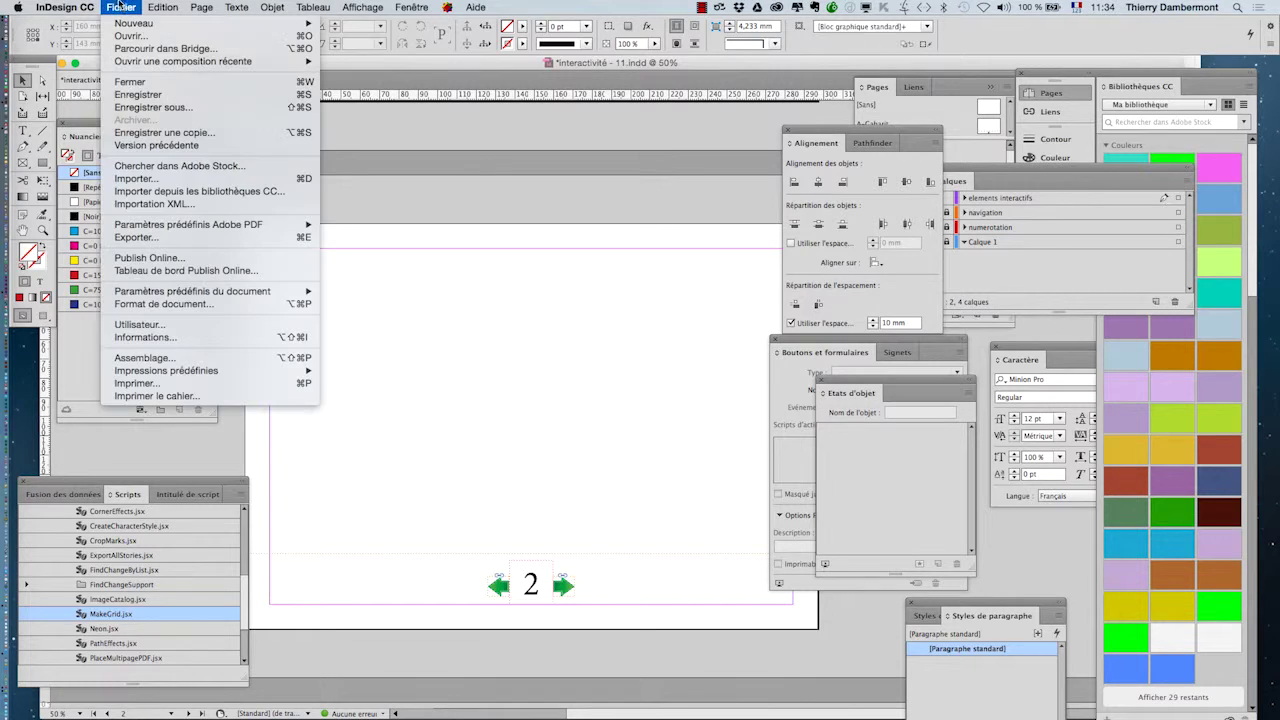
left_click(140, 178)
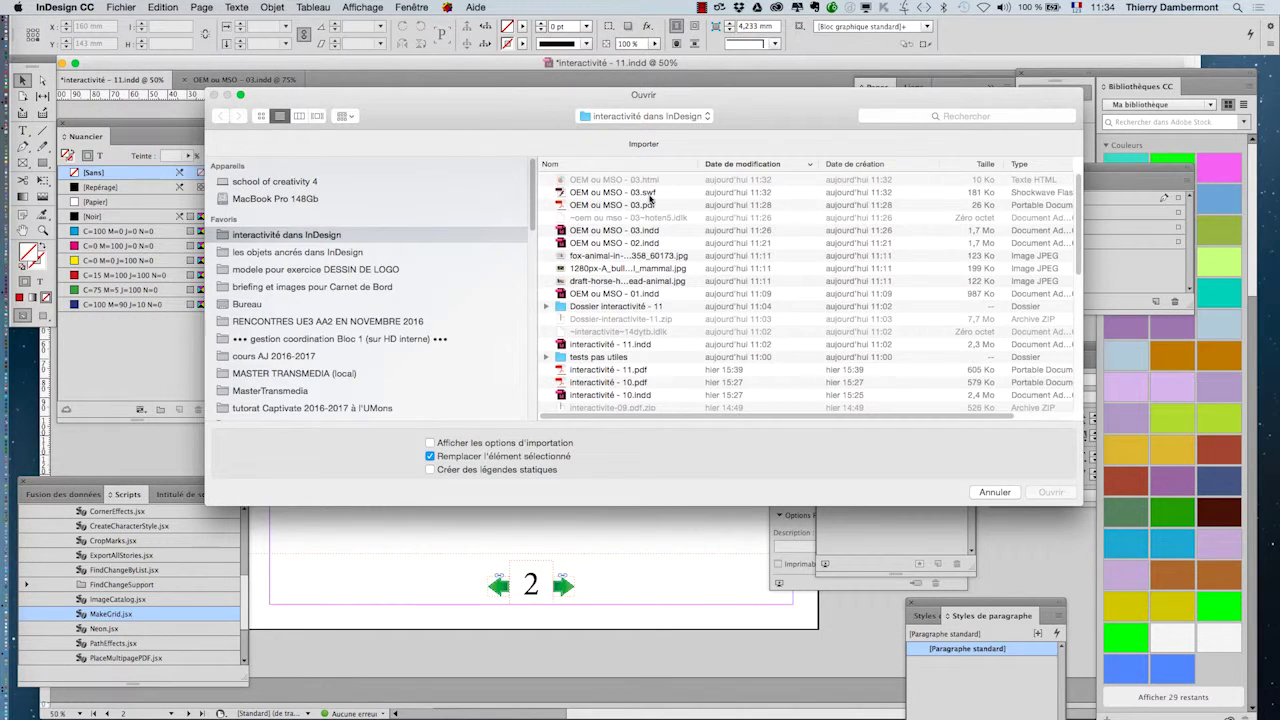
left_click(649, 193)
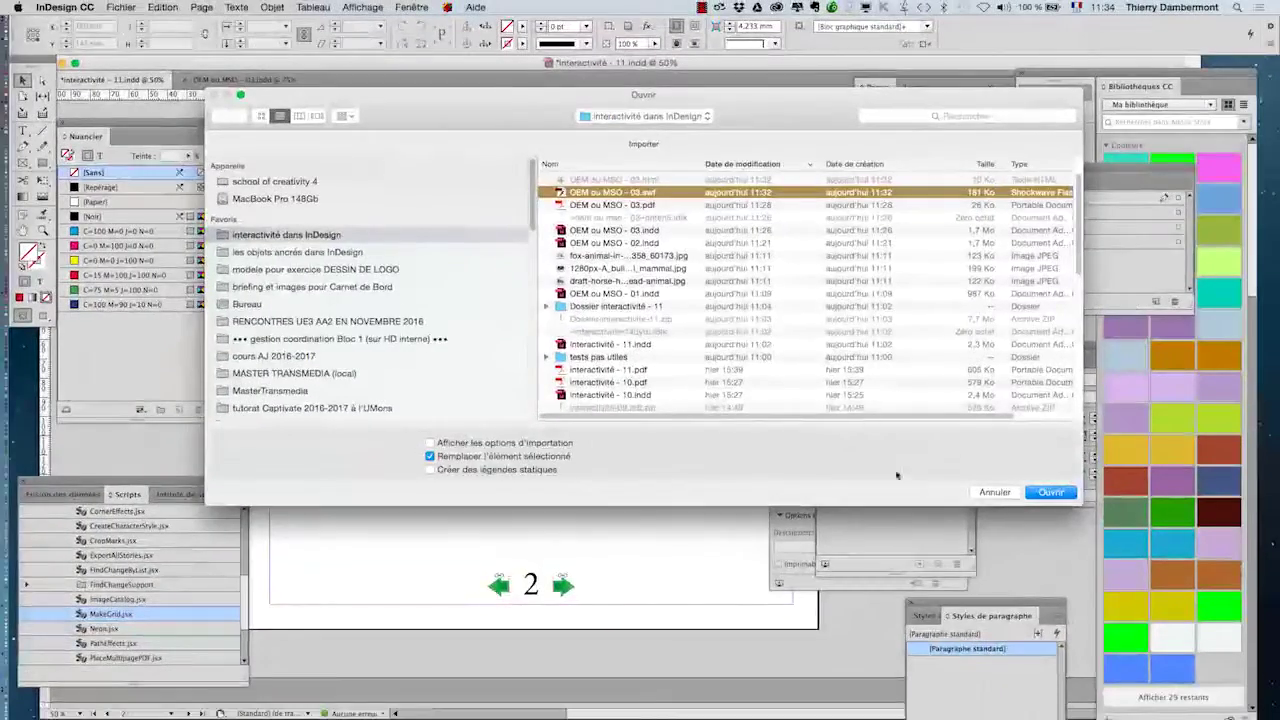
left_click(1050, 492)
left_click(288, 264)
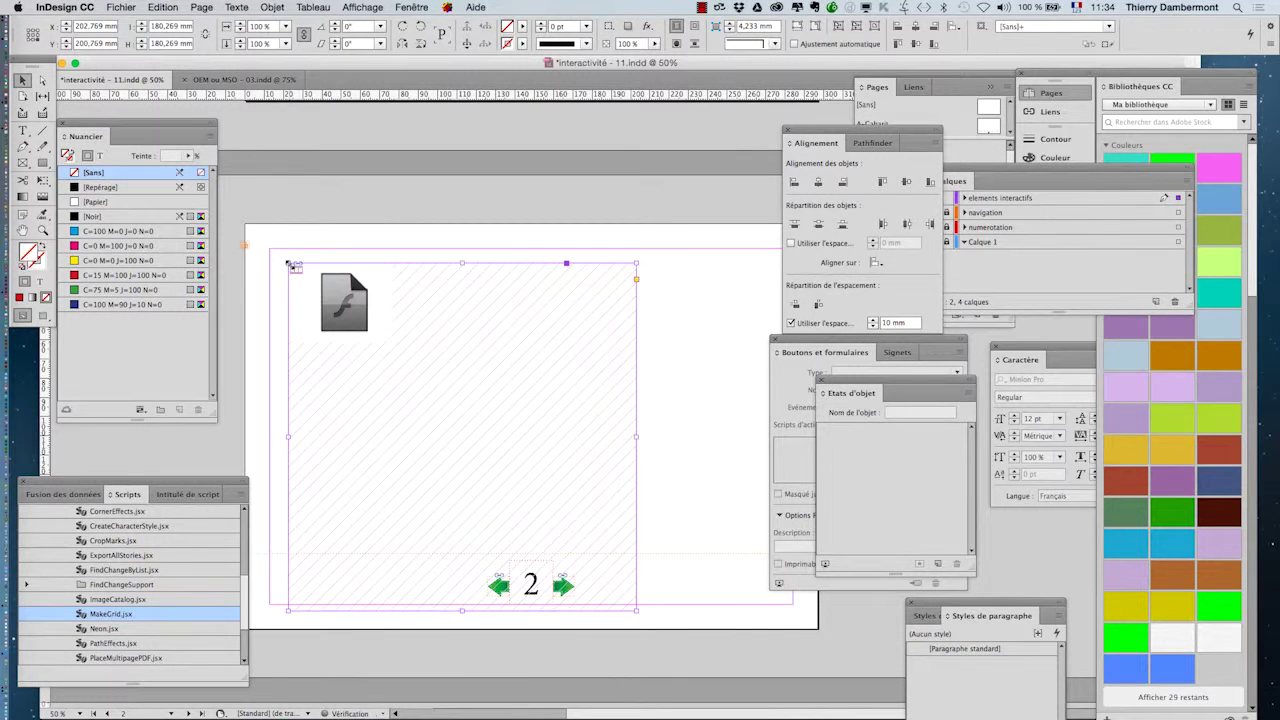
Scale the placed SWF to about 153 mm square and centre it horizontally between the upper margin and the navigation arrows
left_click_drag(443, 337, 519, 315)
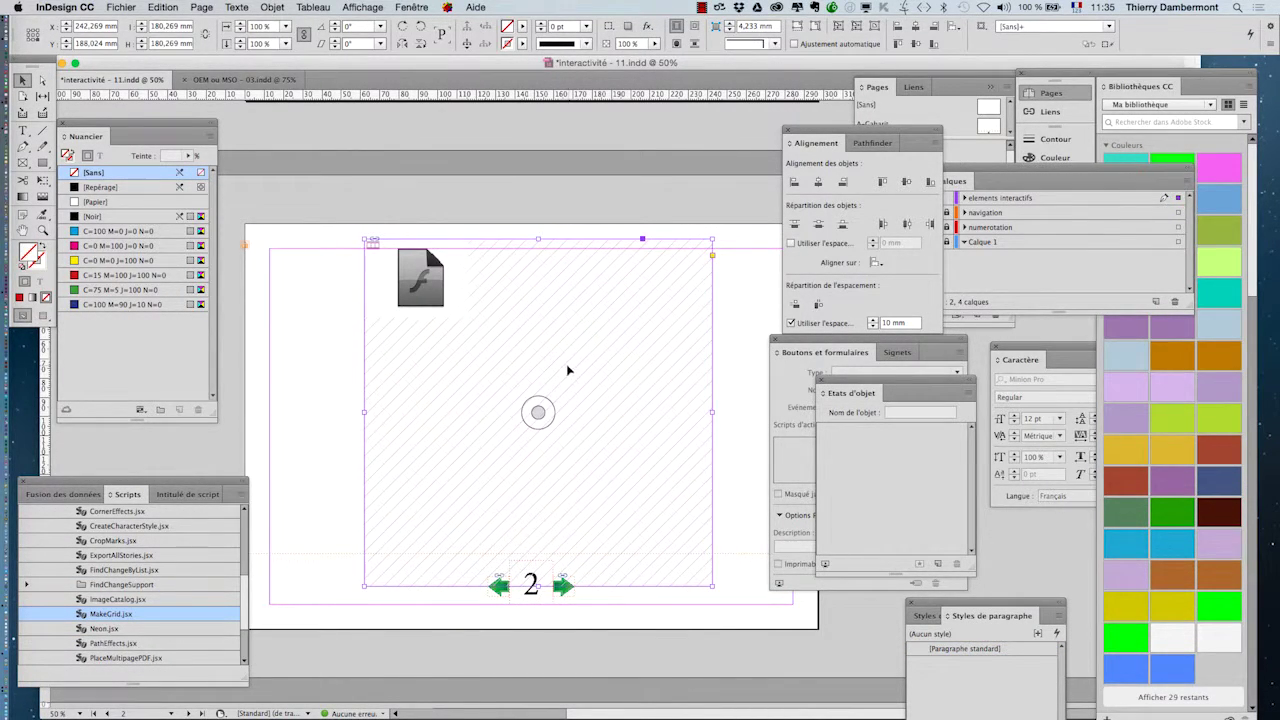
left_click_drag(567, 371, 570, 356)
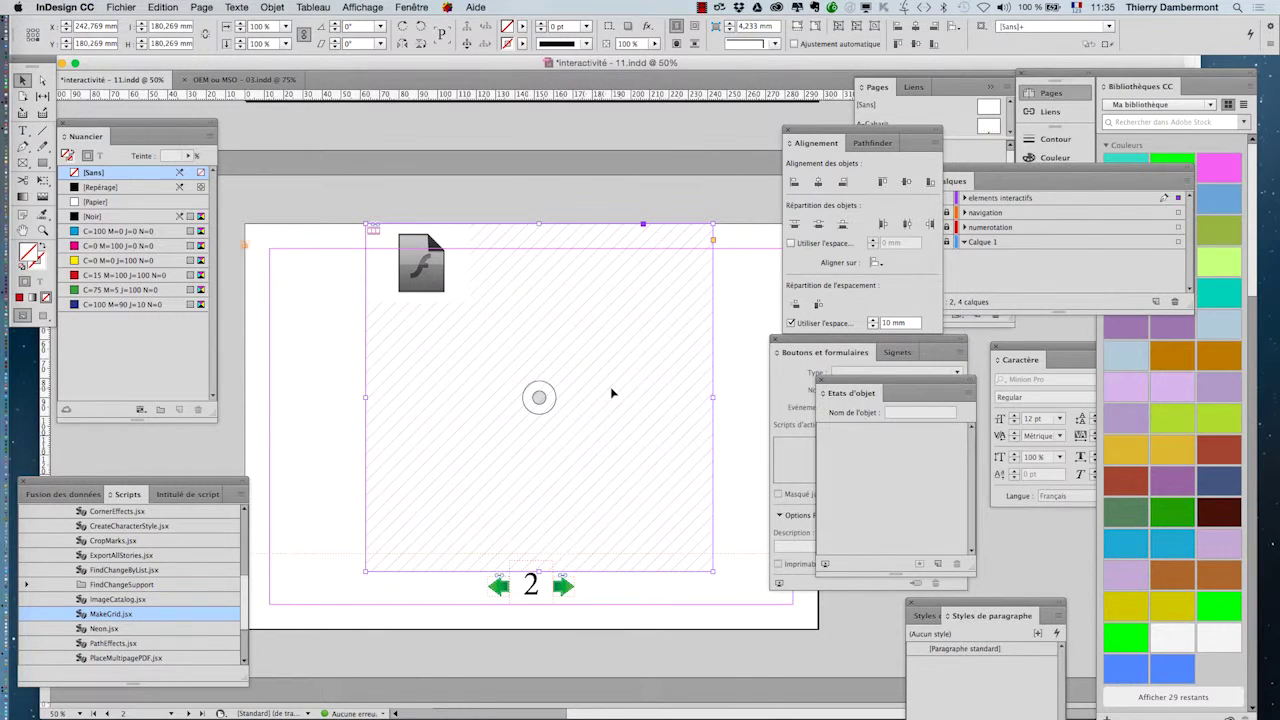
left_click(42, 180)
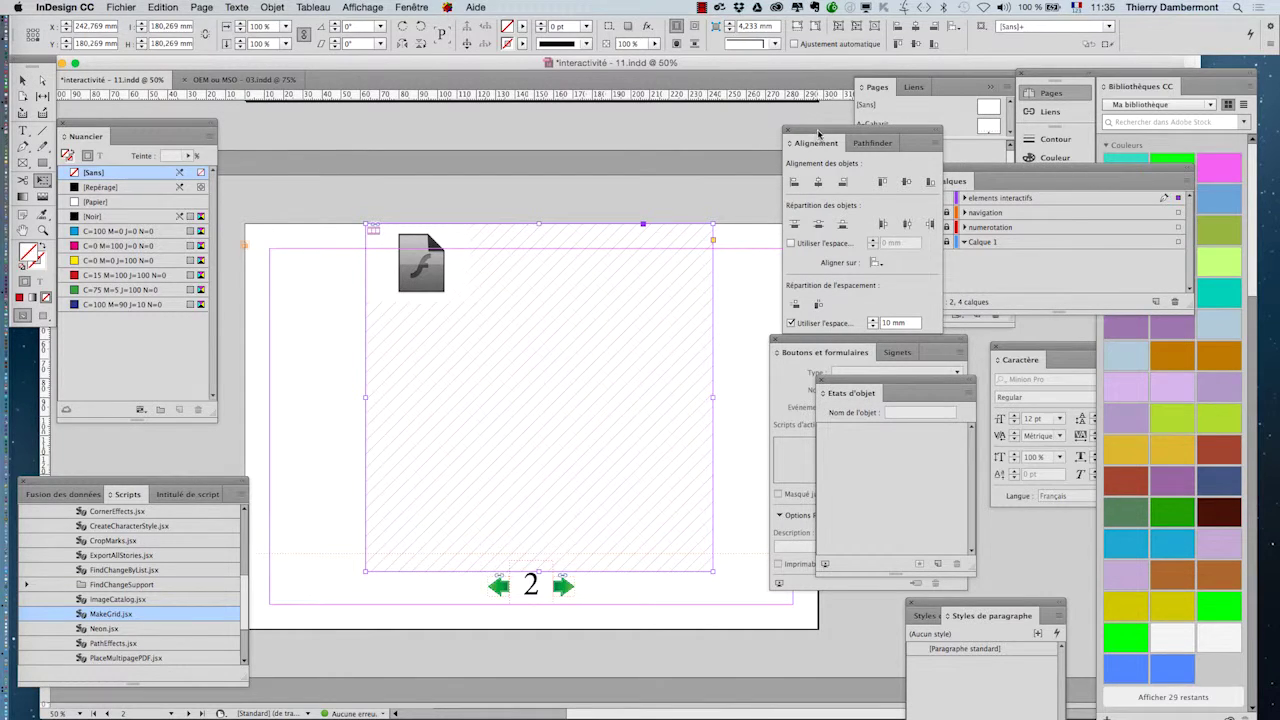
left_click_drag(818, 133, 898, 133)
left_click_drag(804, 341, 870, 348)
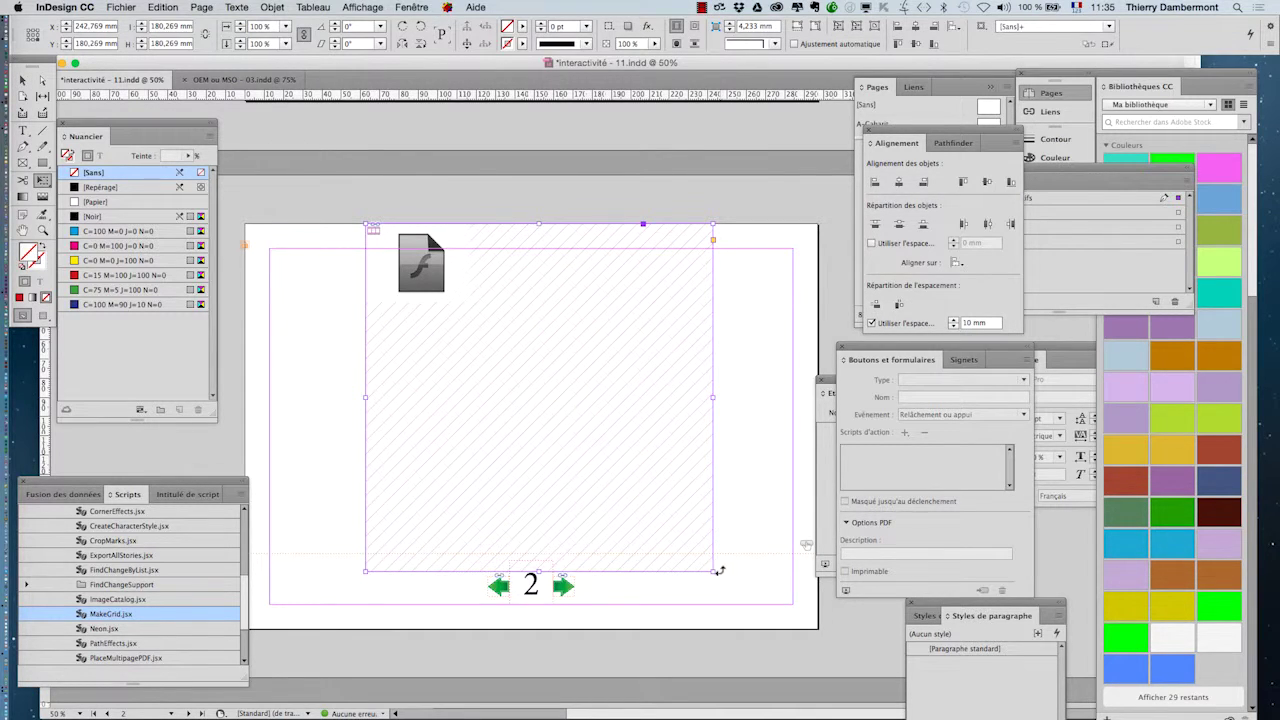
left_click_drag(713, 572, 665, 520)
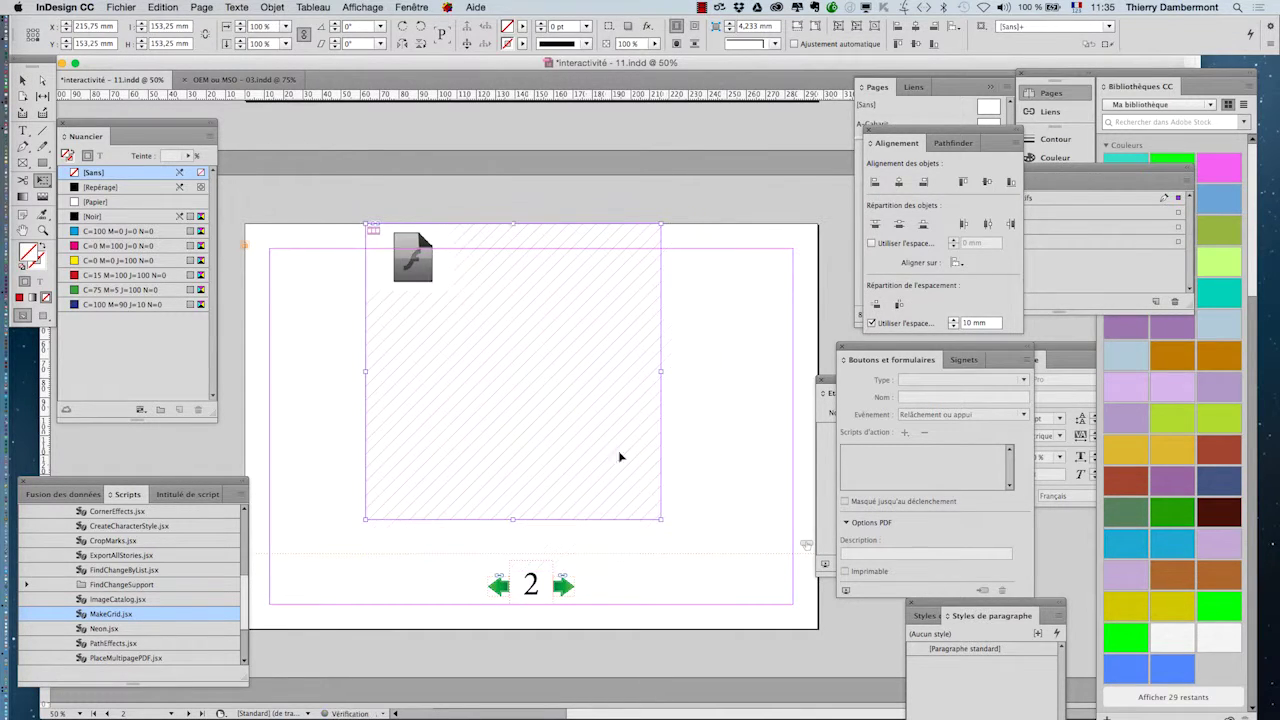
left_click_drag(619, 449, 628, 469)
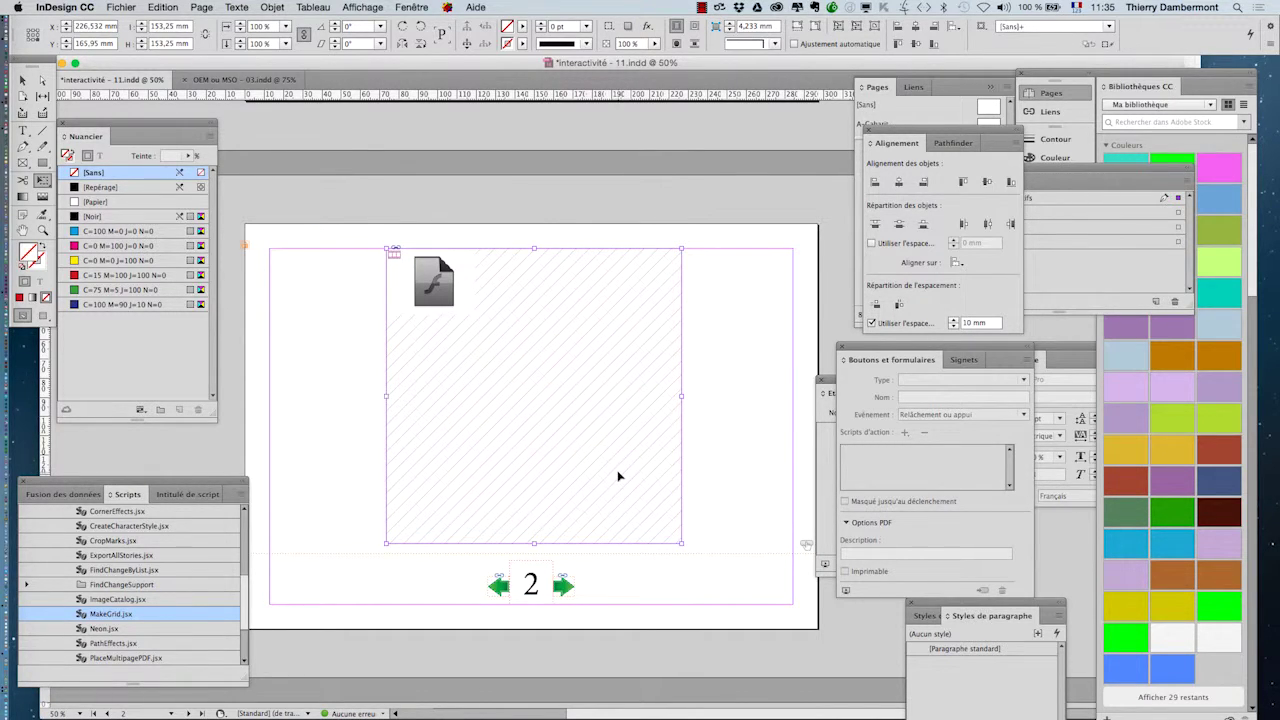
left_click_drag(609, 461, 606, 461)
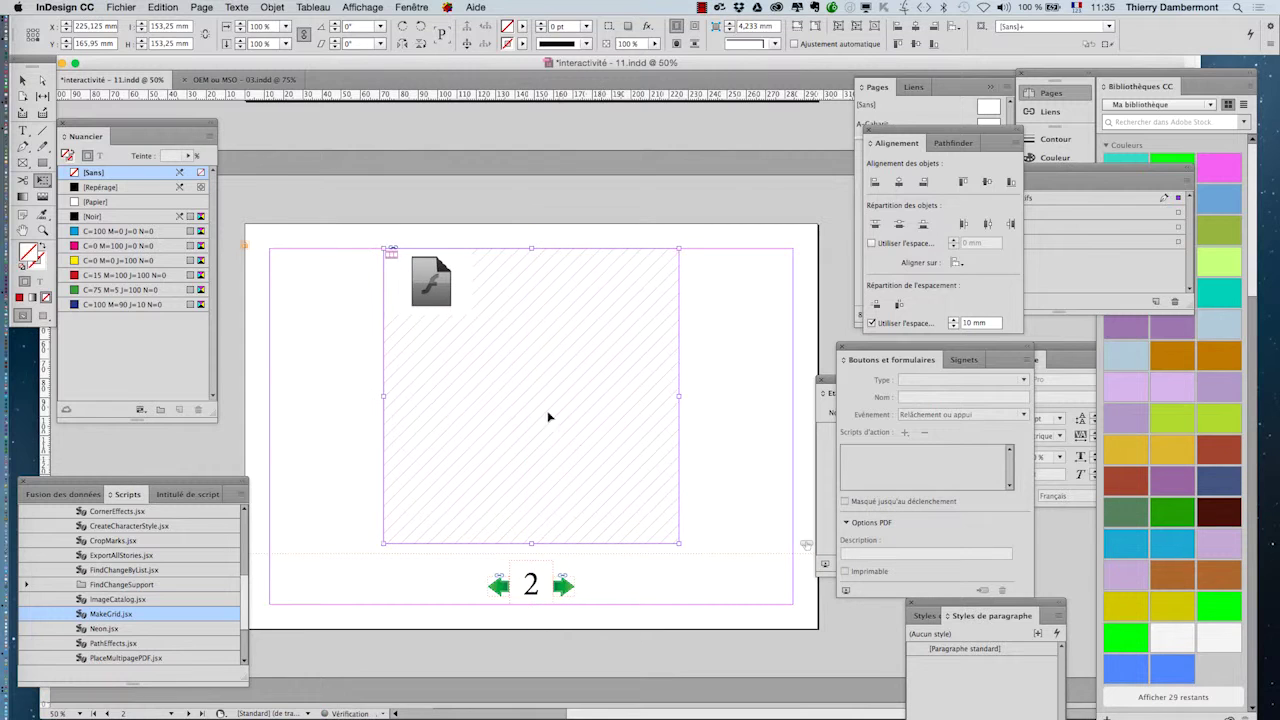
left_click(43, 182)
Save the document under the new name "interactivité - 12.indd"
left_click(121, 7)
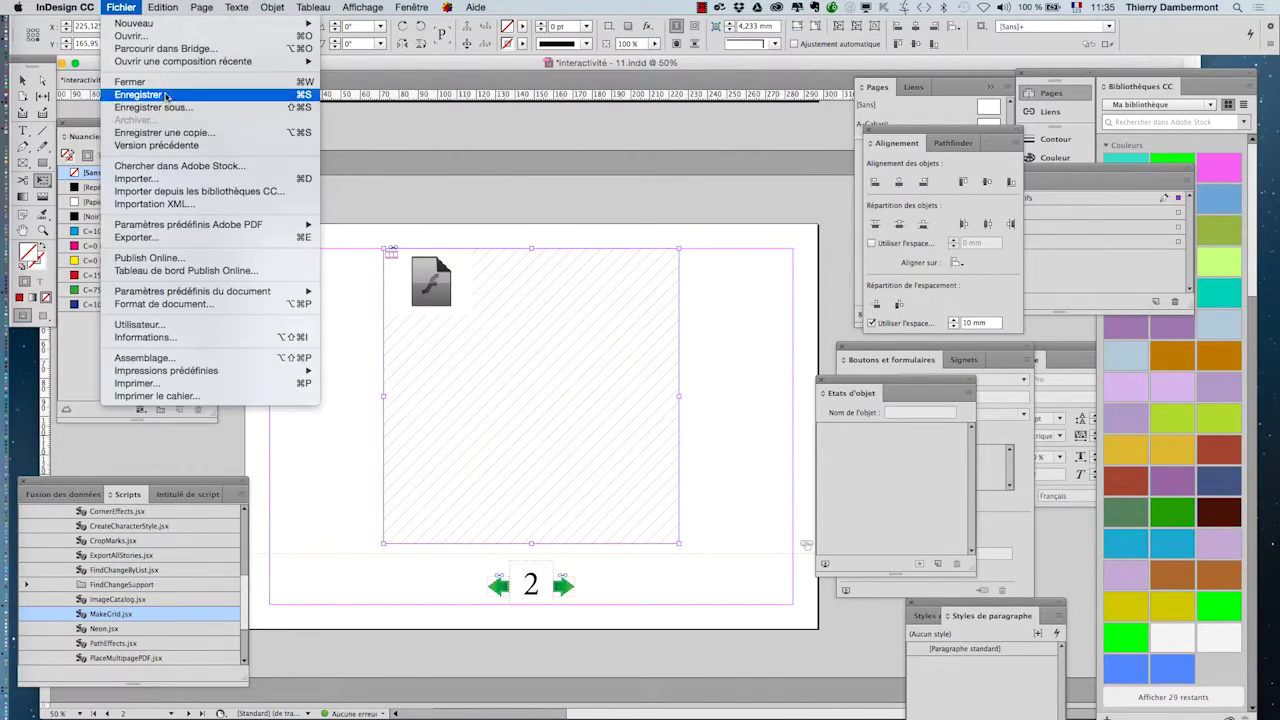
left_click(170, 107)
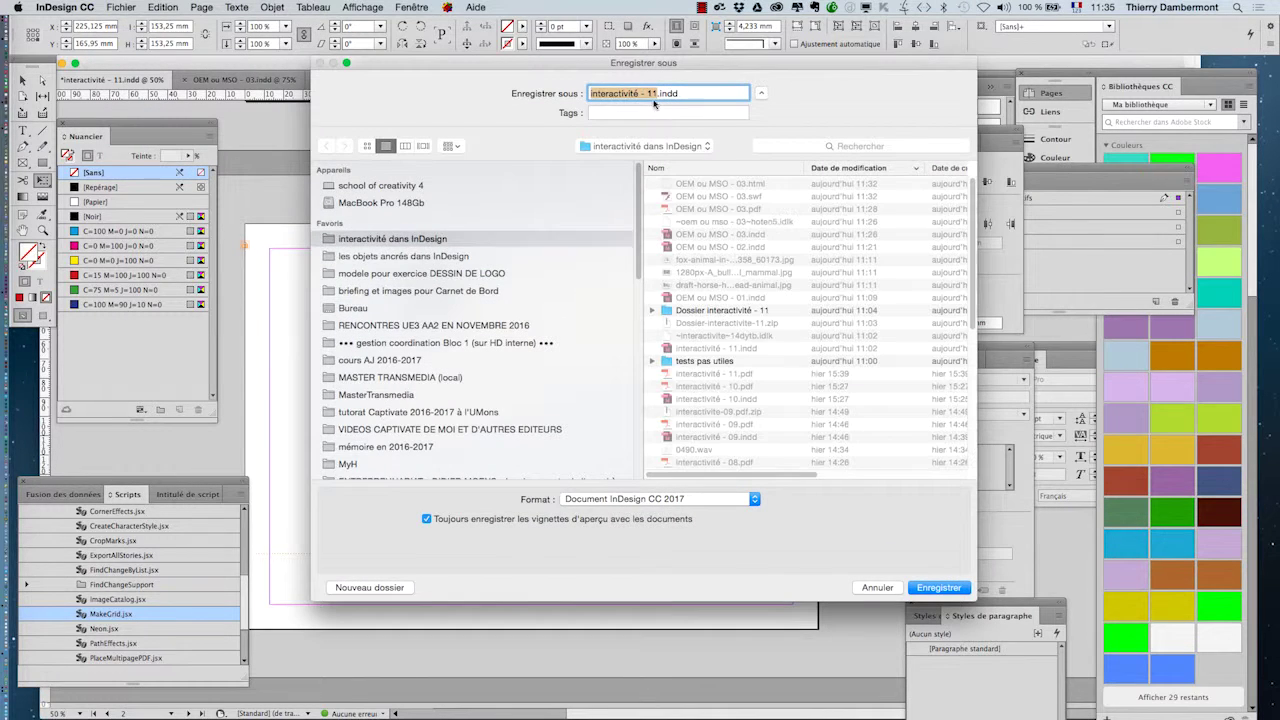
left_click(655, 94)
key("Return")
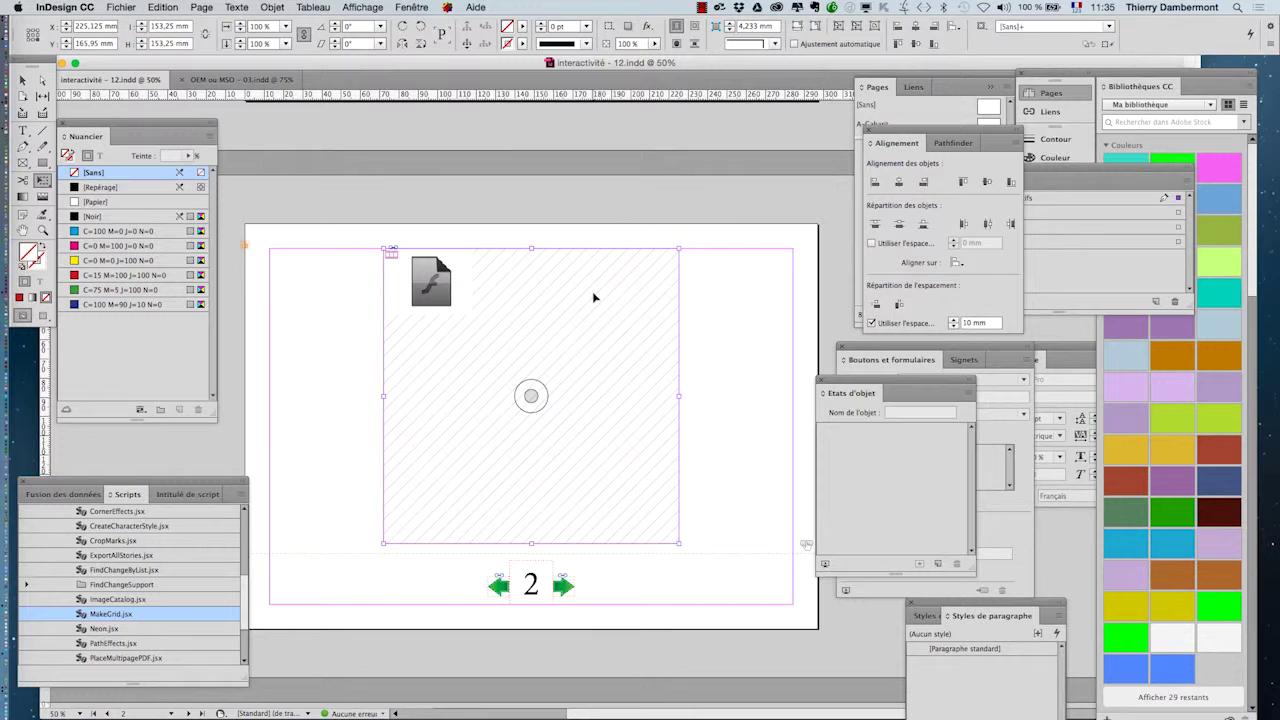
Export all pages as an Adobe PDF (interactif) named "interactivité - 12.pdf" in the "interactivité dans InDesign" folder
left_click(130, 6)
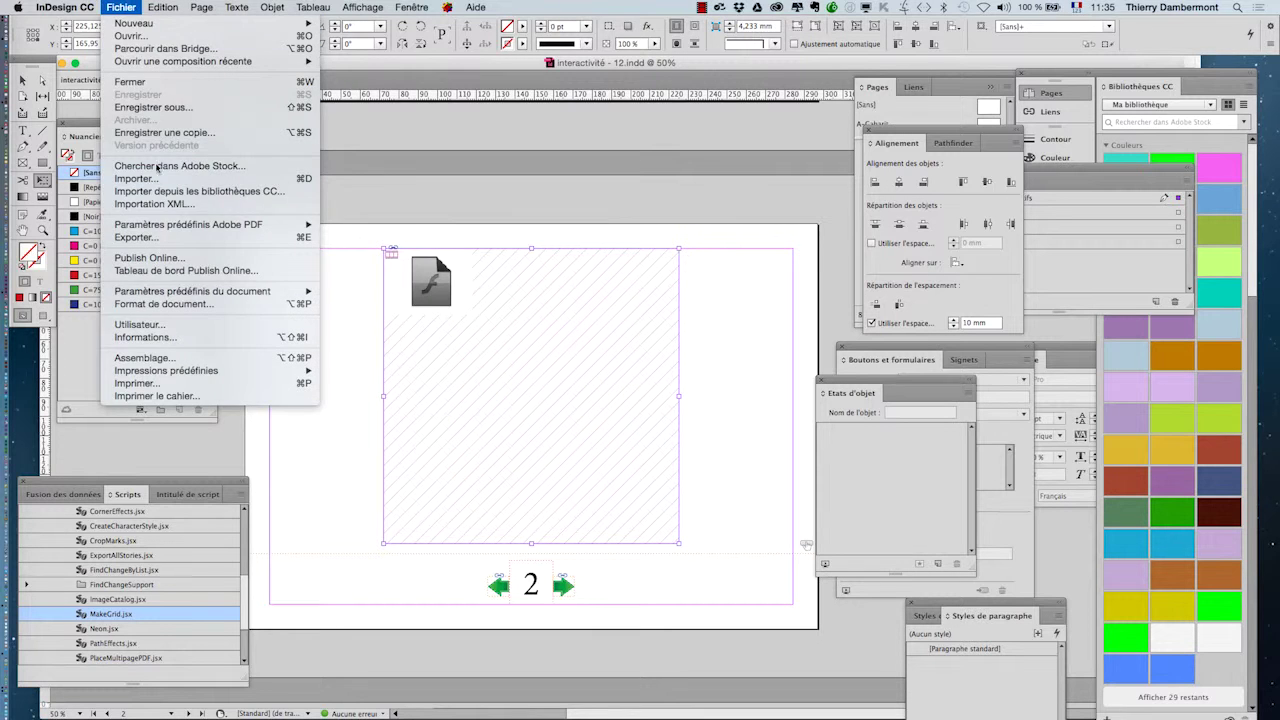
left_click(172, 237)
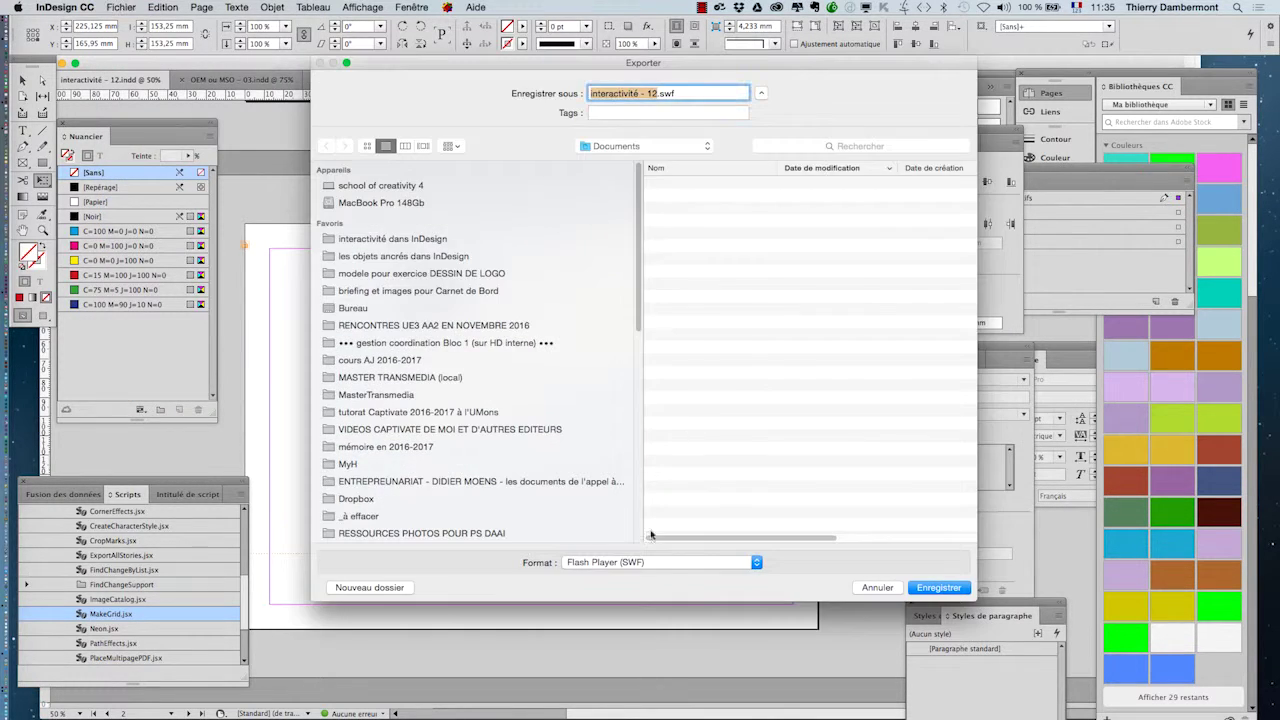
left_click(668, 562)
left_click(674, 467)
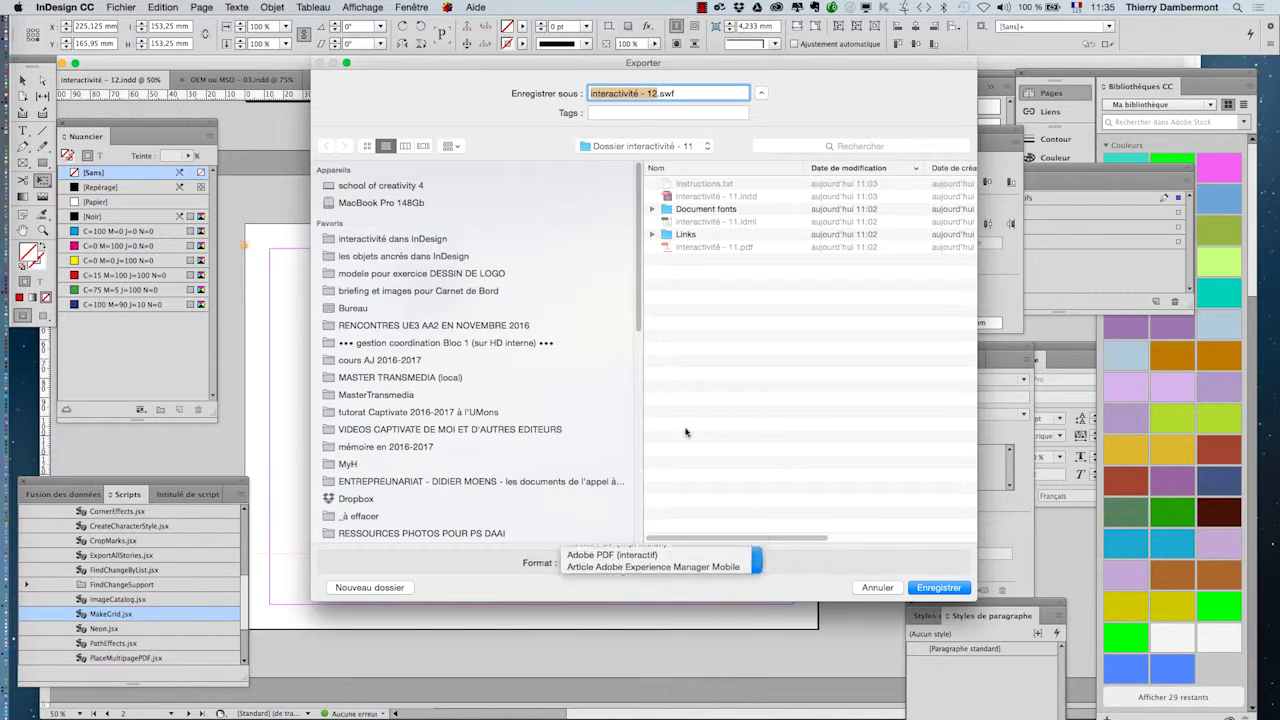
left_click(617, 150)
left_click(622, 163)
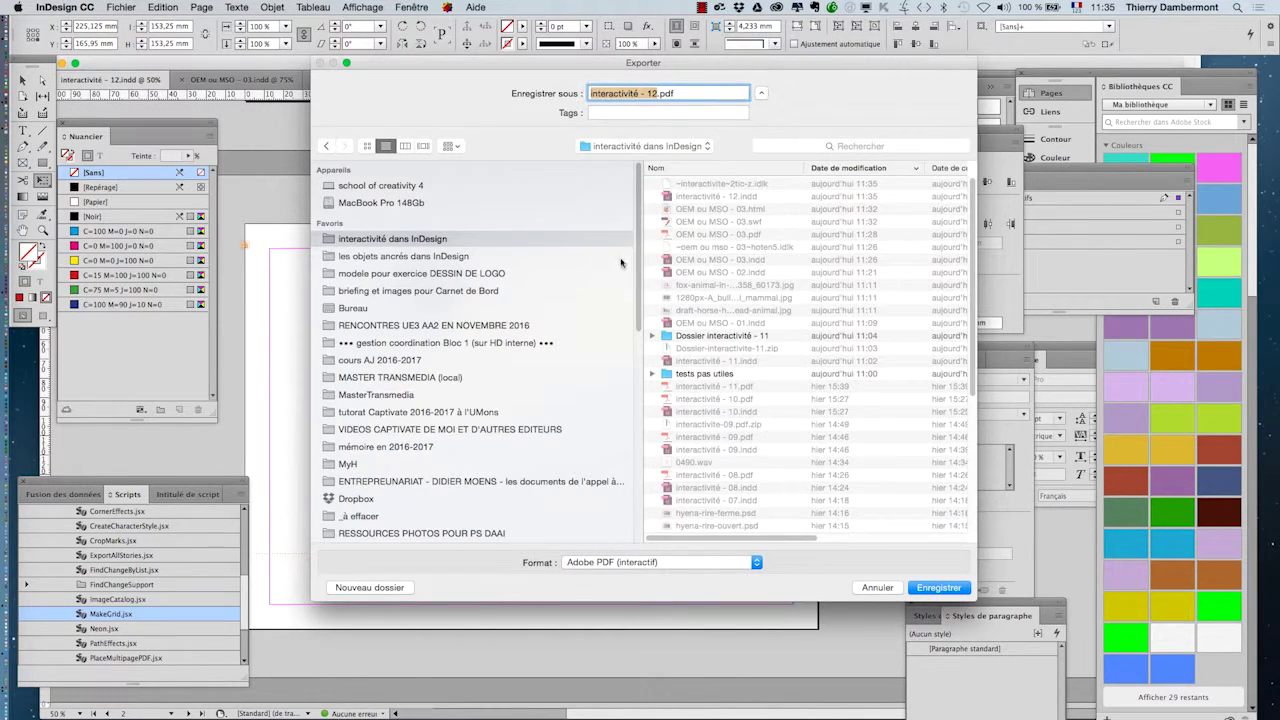
left_click(941, 588)
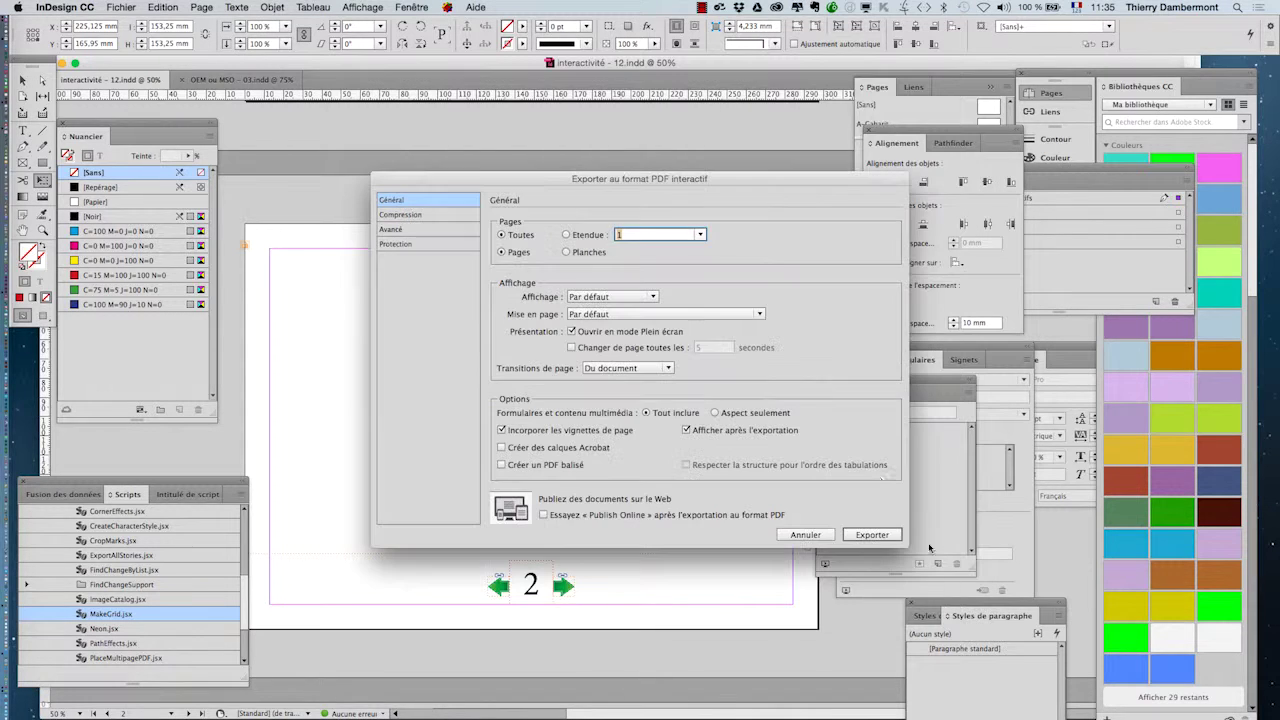
left_click(871, 535)
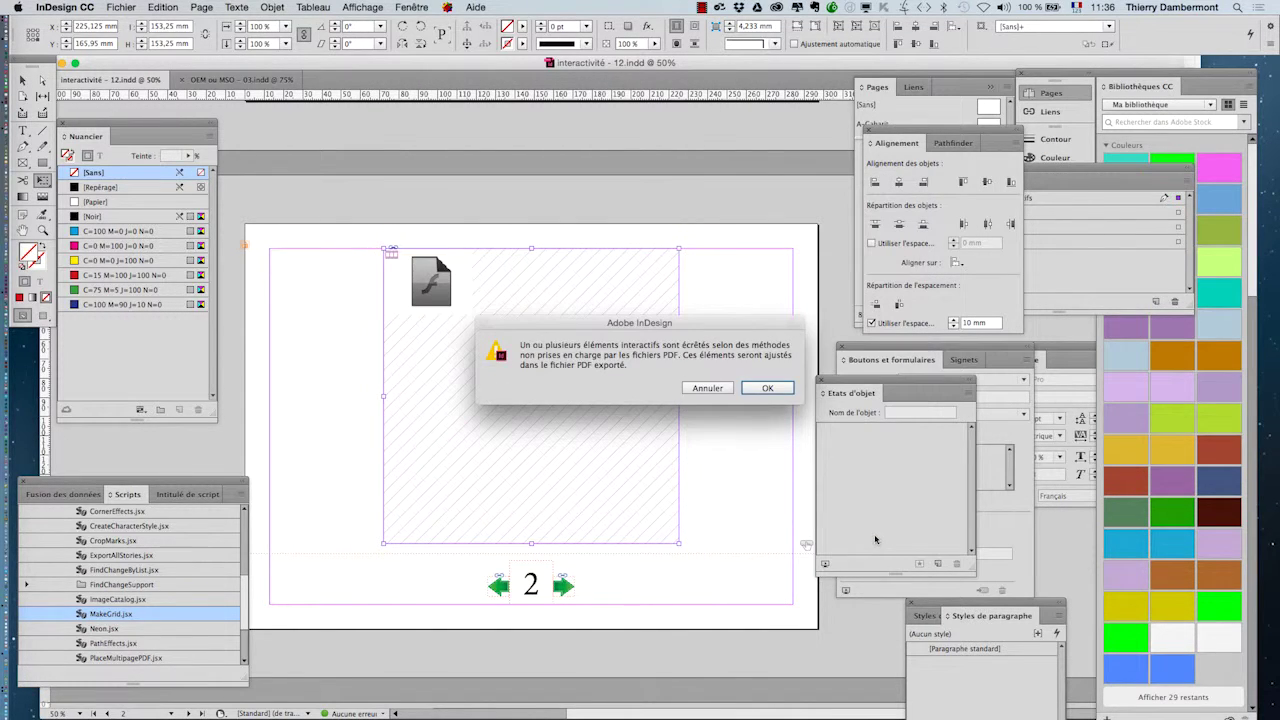
left_click(788, 394)
left_click(772, 405)
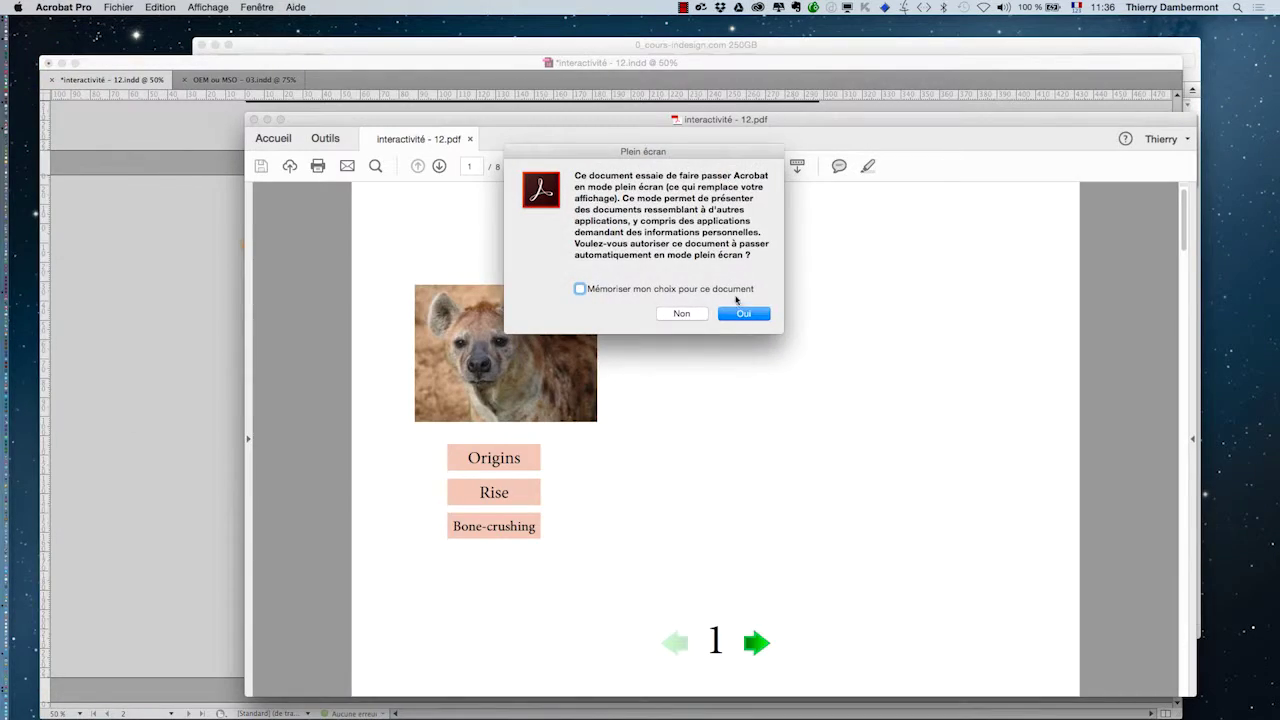
Check page 2 of the exported PDF in full-screen mode in Acrobat, and return to the InDesign document
left_click(744, 313)
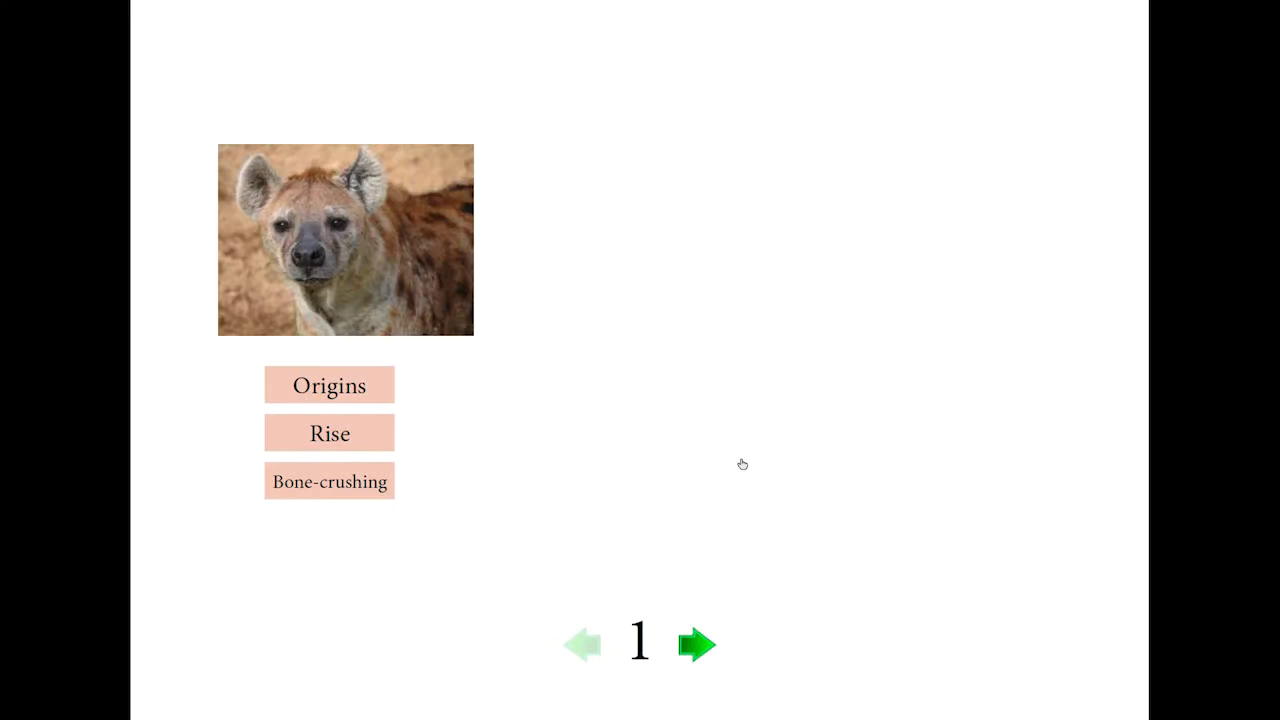
left_click(698, 652)
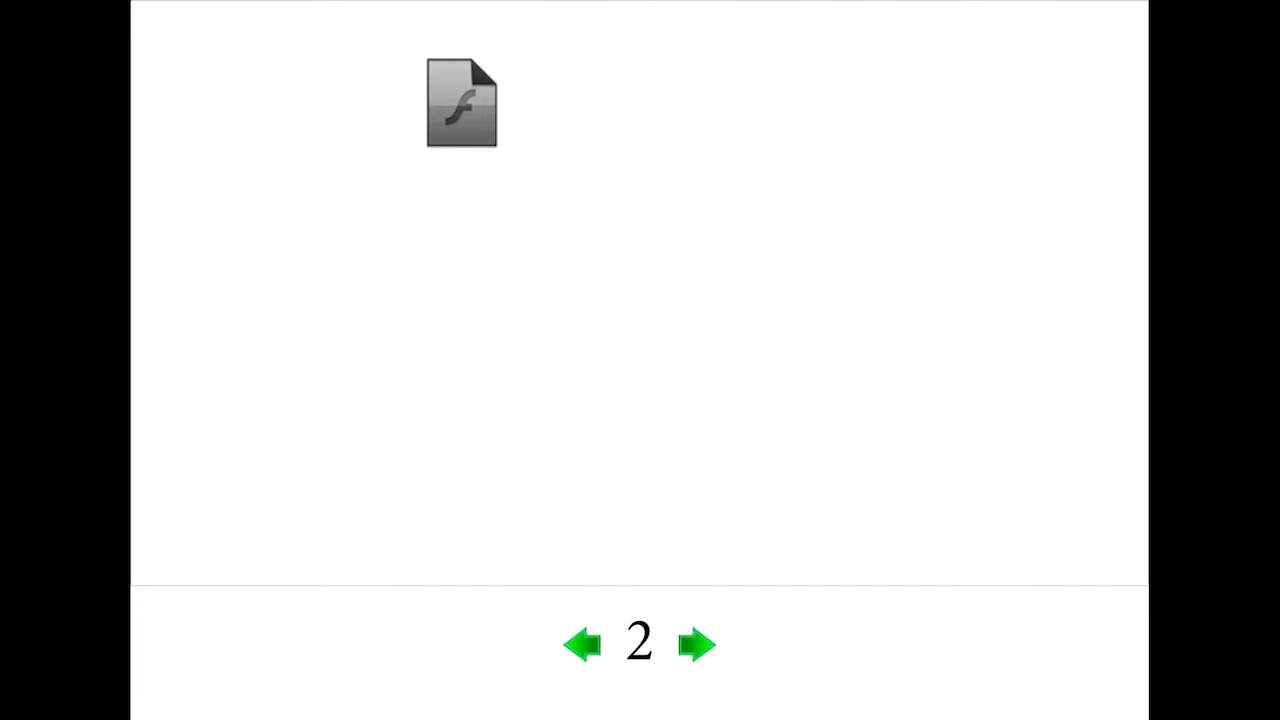
key("Escape")
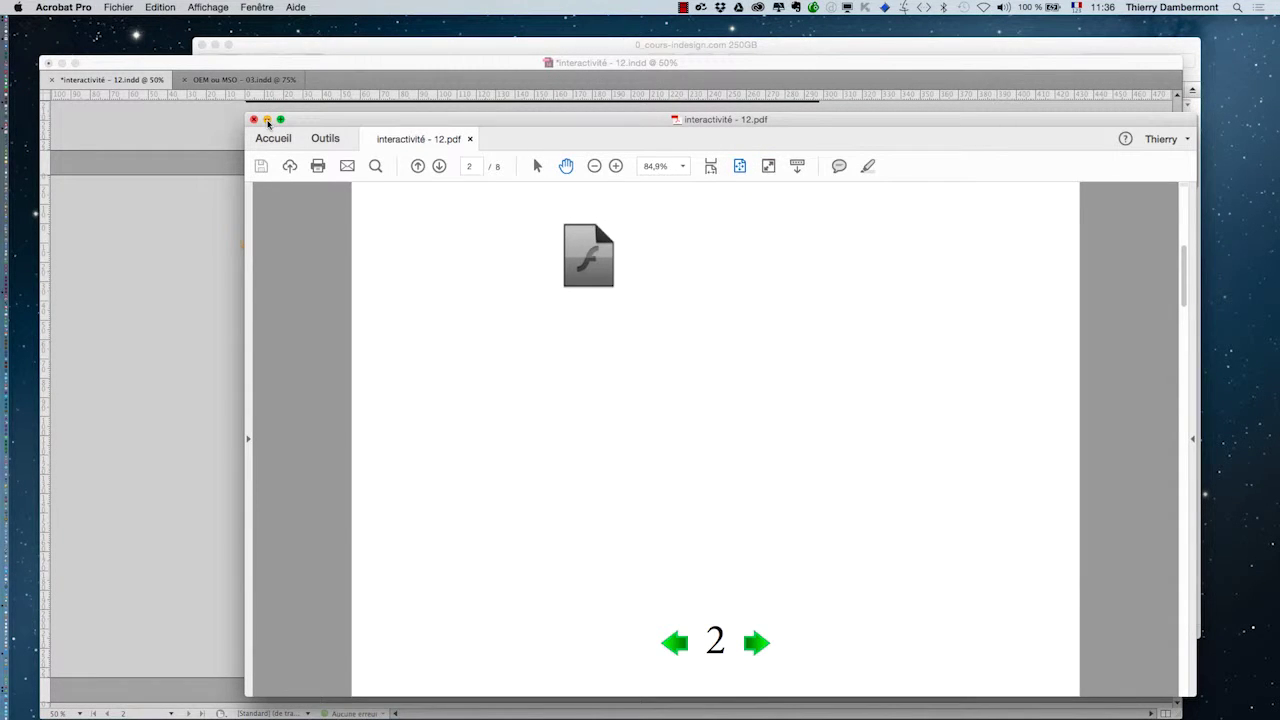
left_click(268, 122)
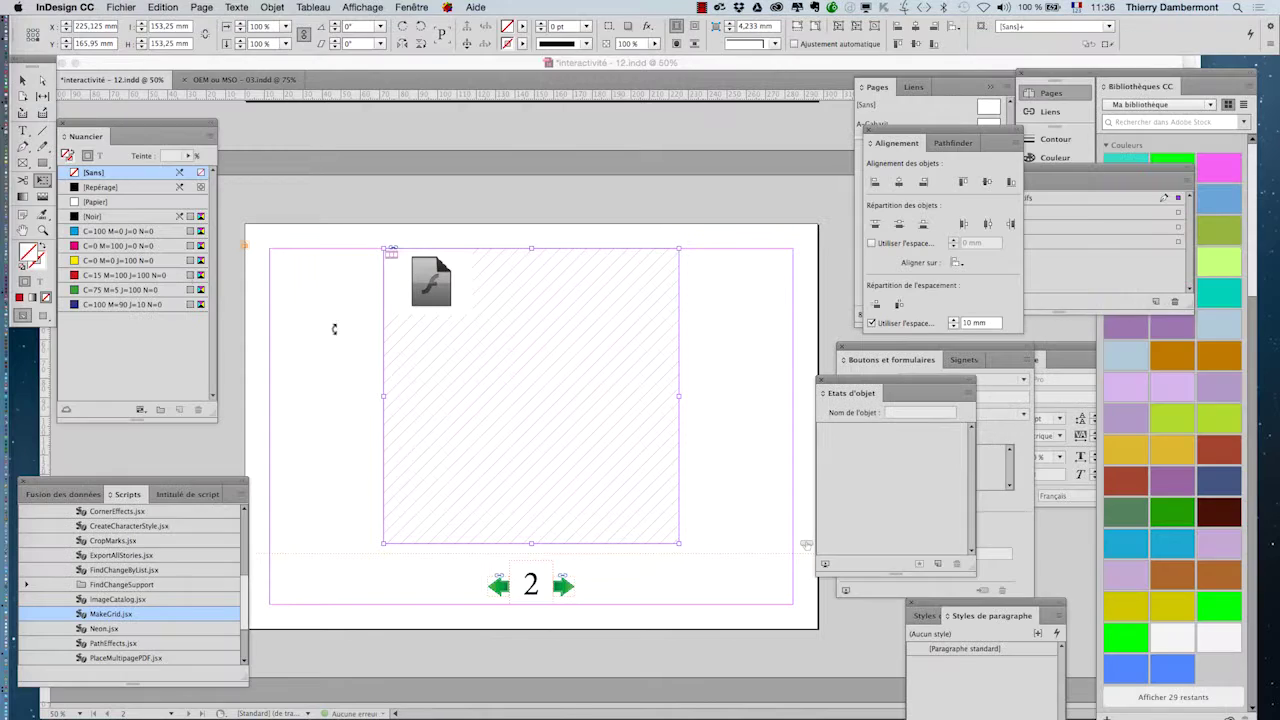
Enable playback on page load for the placed SWF in its Multimédia settings, and save the document
left_click(410, 7)
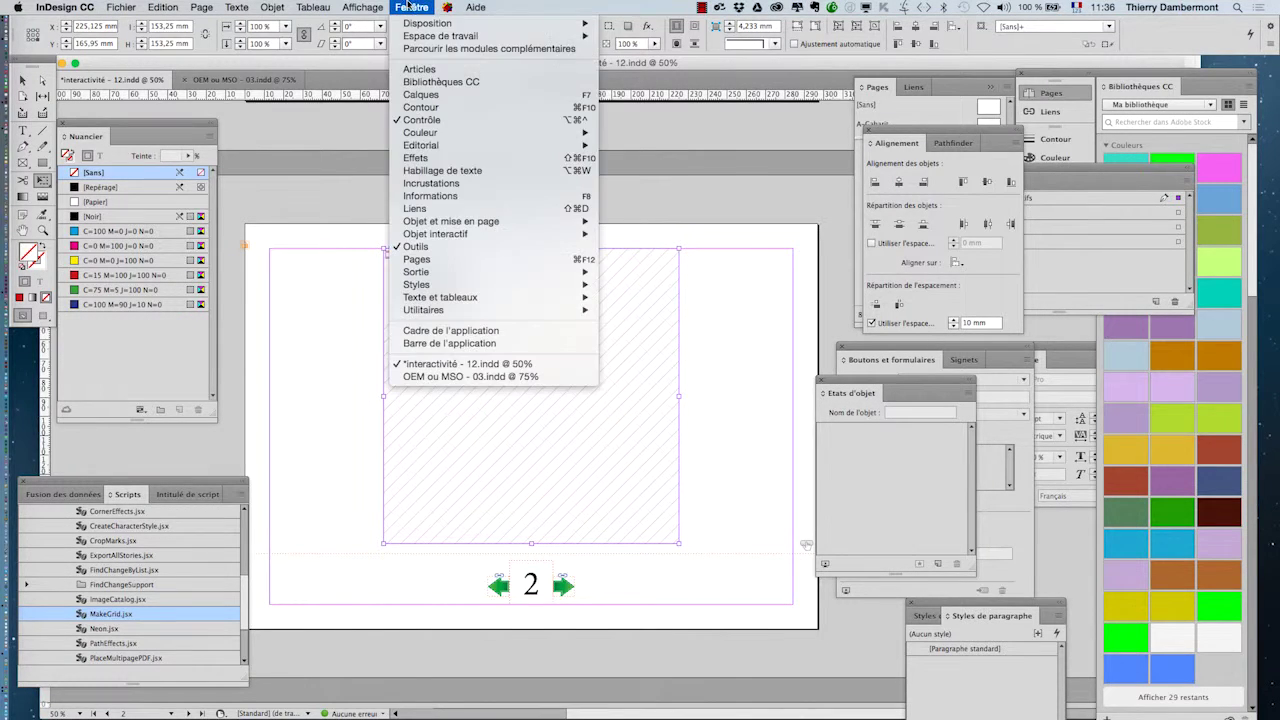
mouse_move(470, 240)
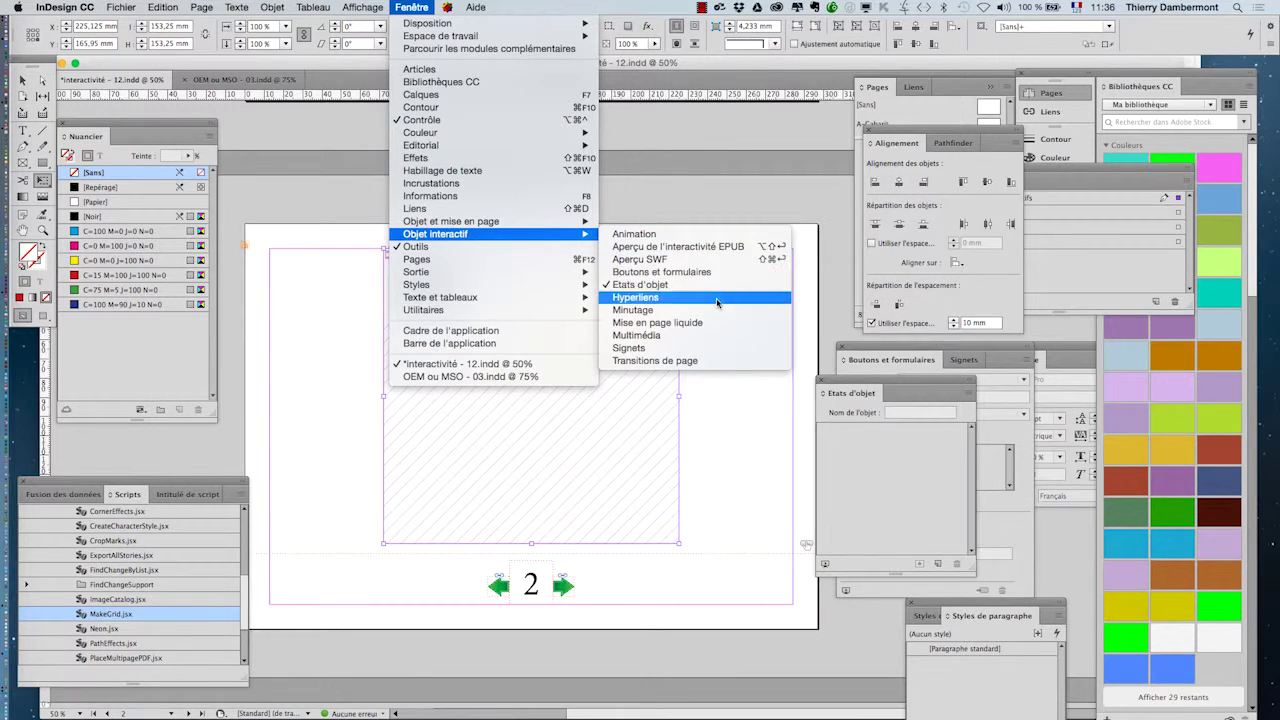
left_click(718, 336)
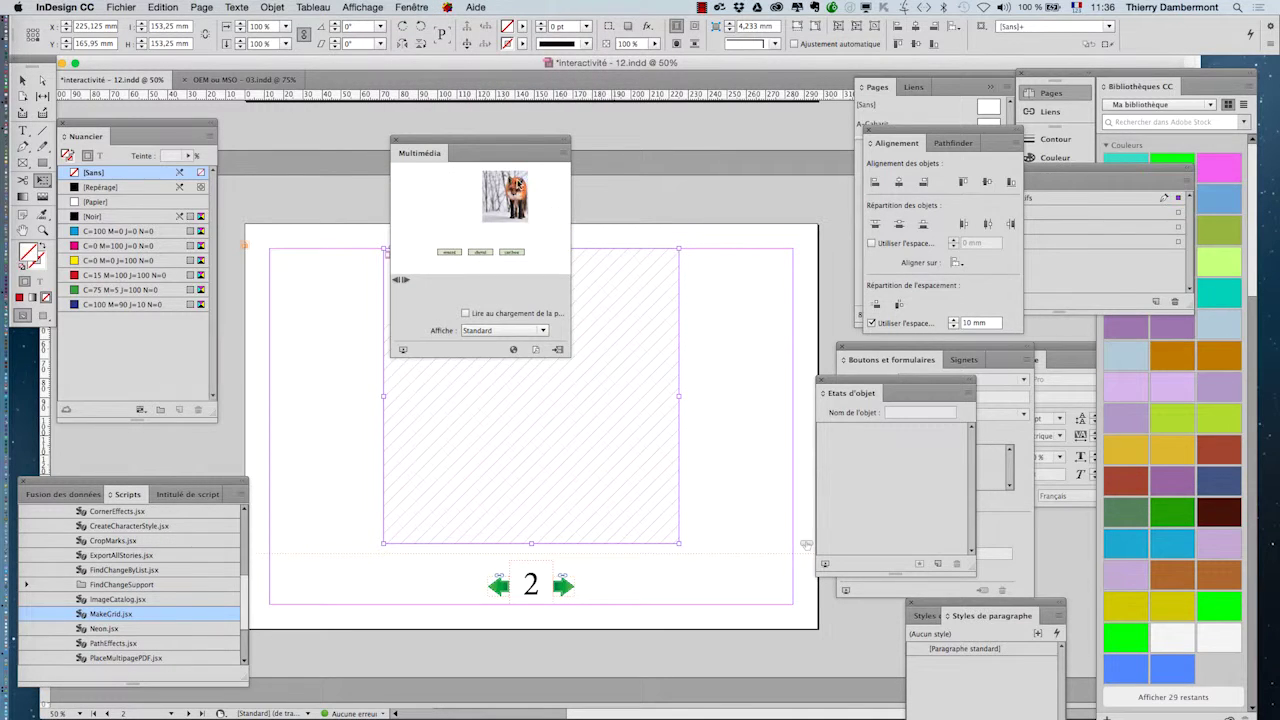
left_click_drag(478, 149, 770, 166)
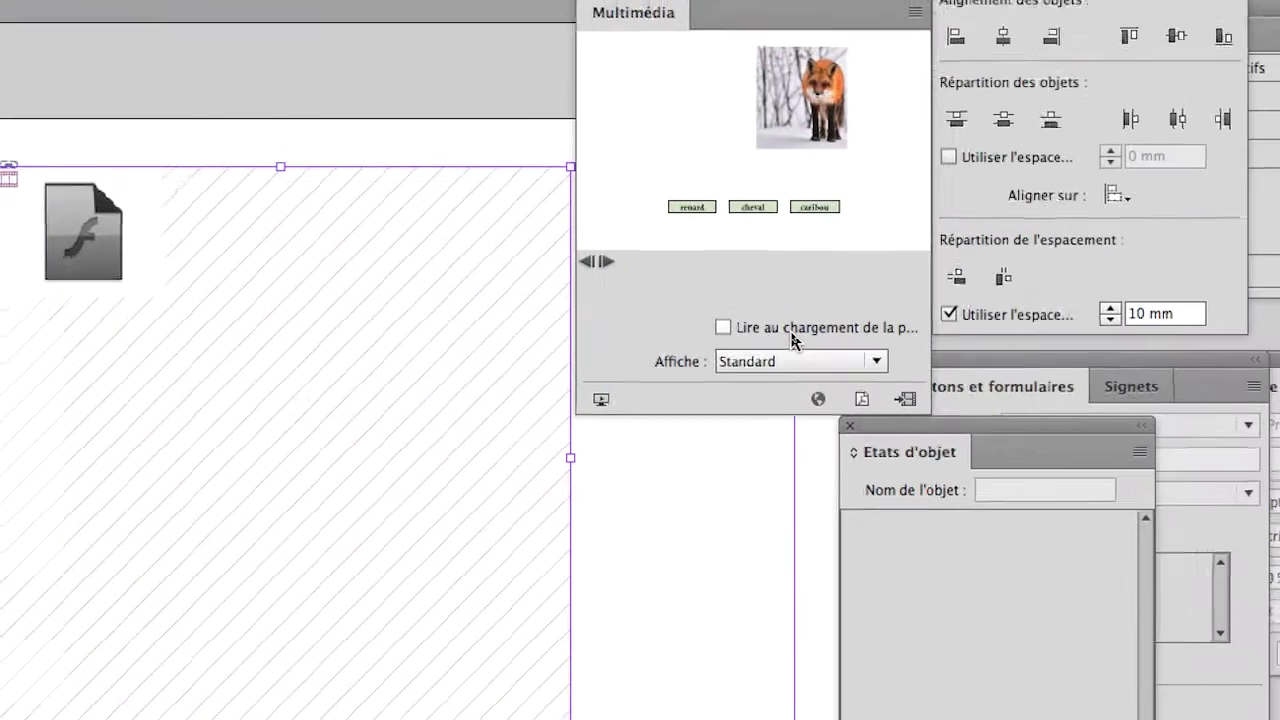
left_click(789, 333)
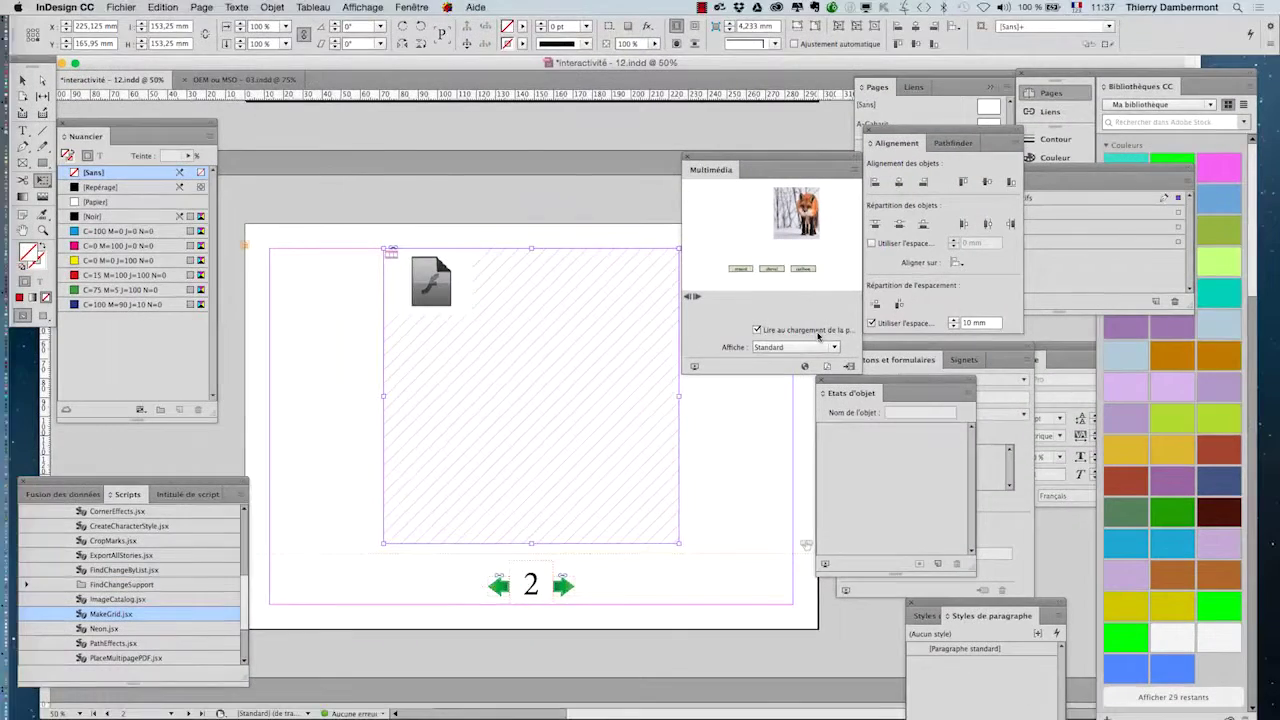
left_click(121, 7)
left_click(140, 94)
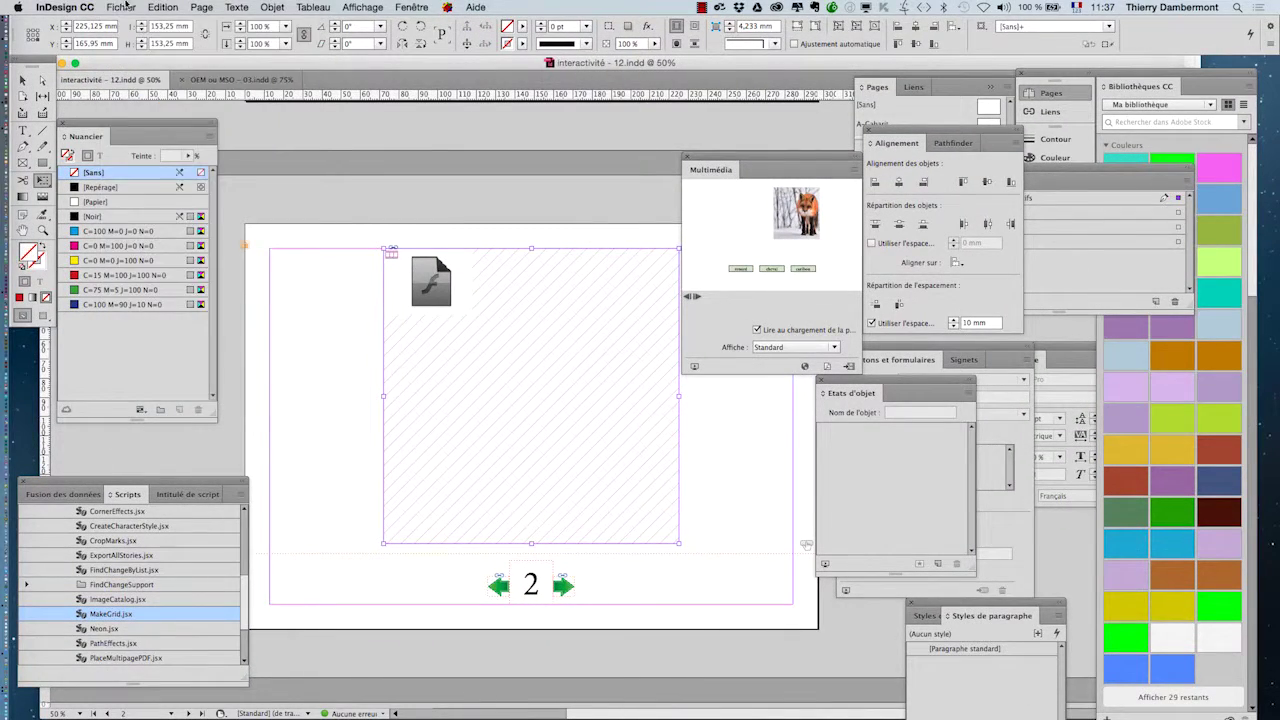
Save the document, and close the previously exported PDF in Acrobat
left_click(121, 7)
left_click(140, 94)
key("super+Tab")
key("super+Tab")
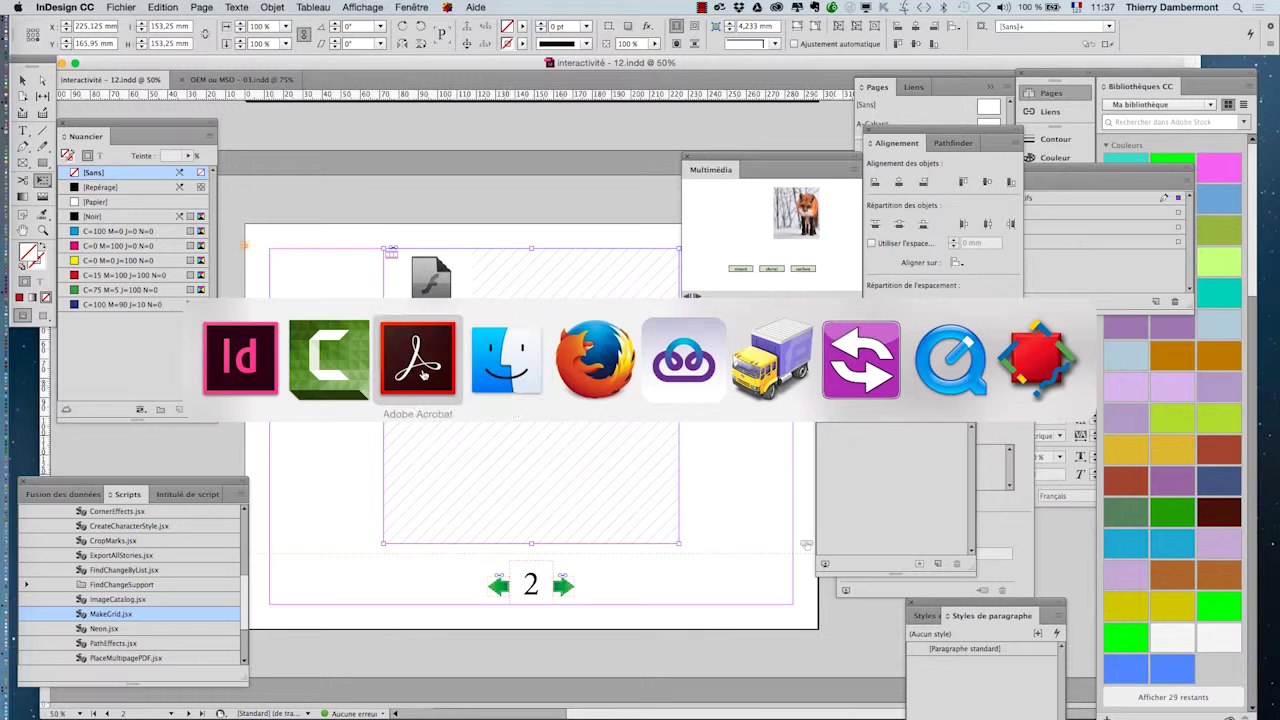
left_click(273, 122)
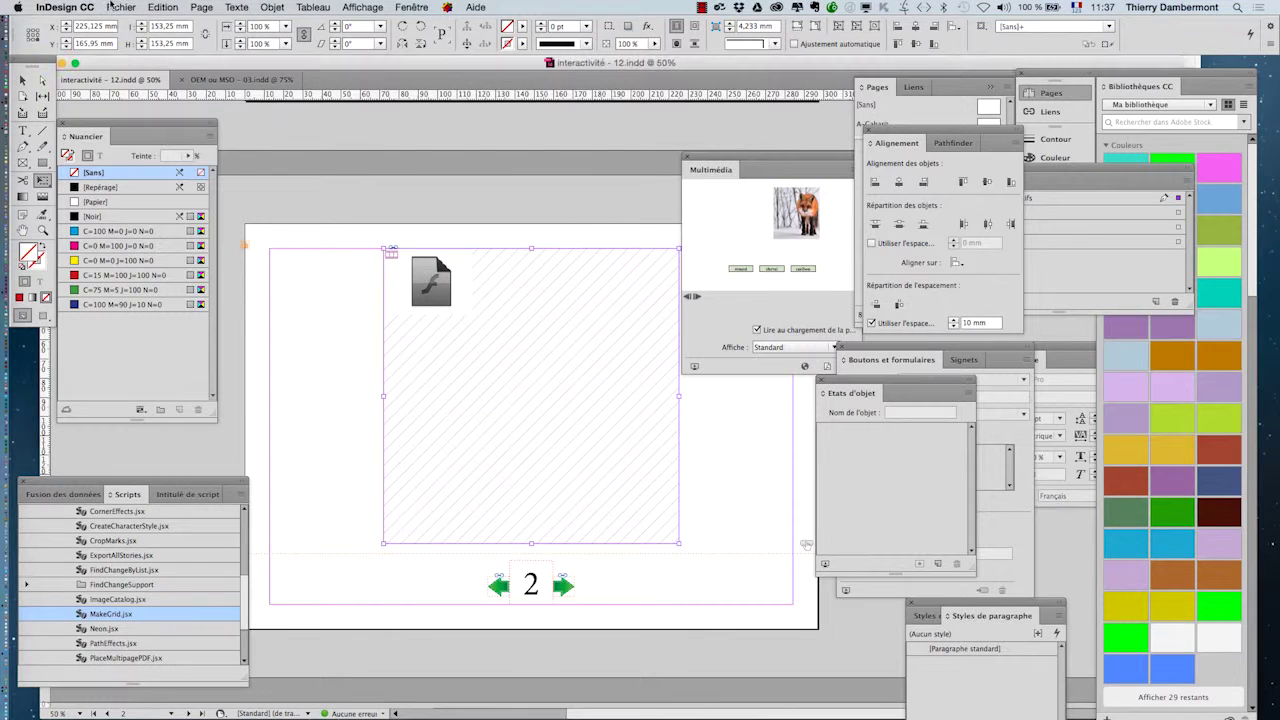
Export all pages again as Adobe PDF (interactif) under the name "interactivité - 12.pdf", replacing the existing file and accepting the RGB conversion
left_click(121, 7)
left_click(153, 240)
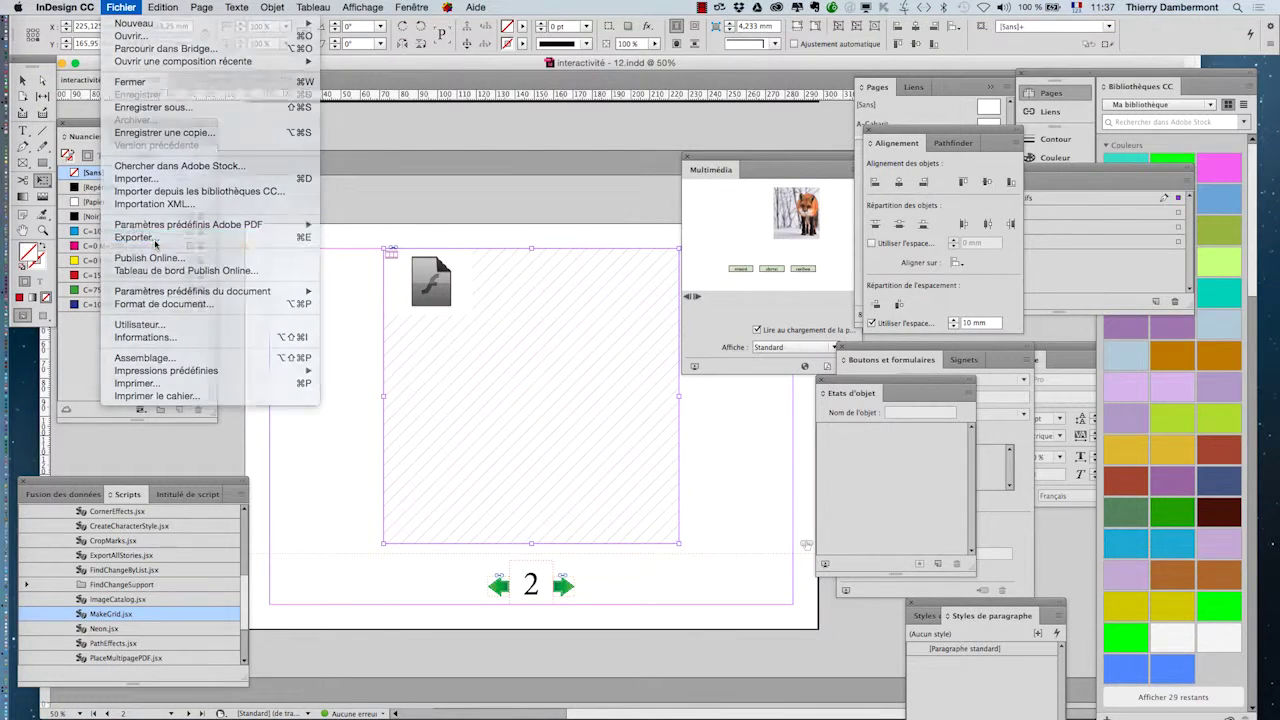
left_click(938, 587)
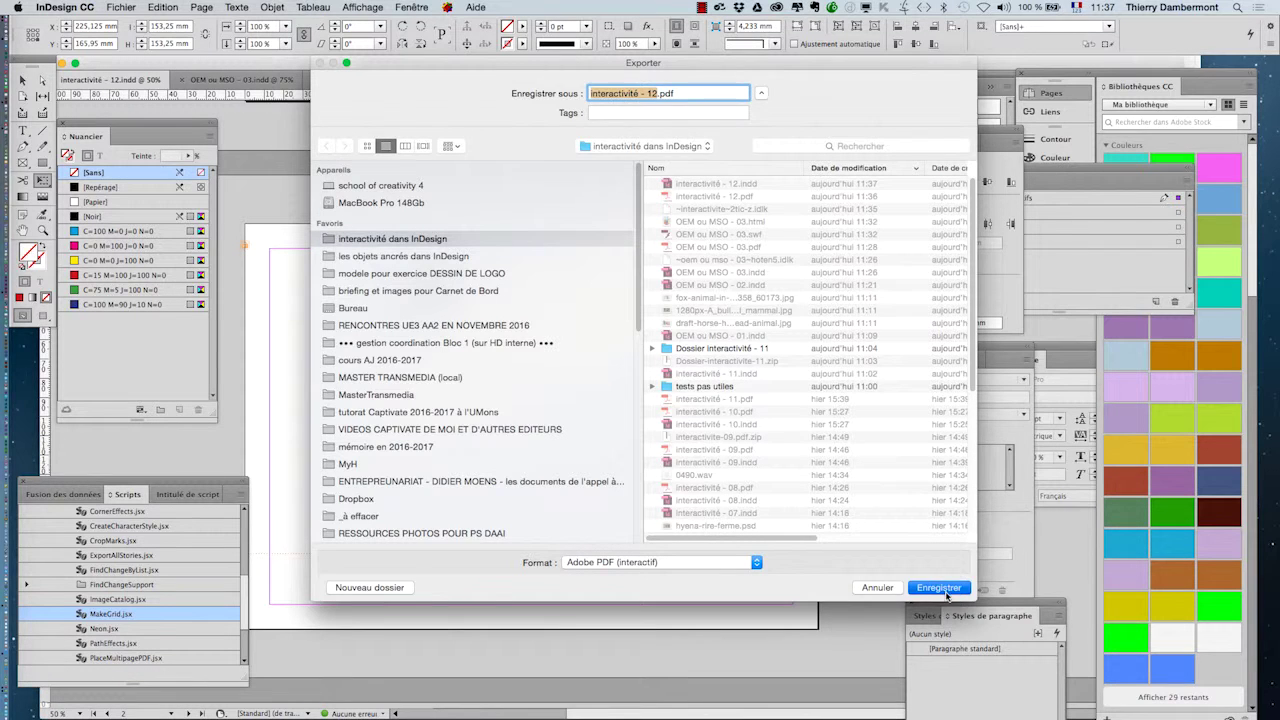
left_click(737, 158)
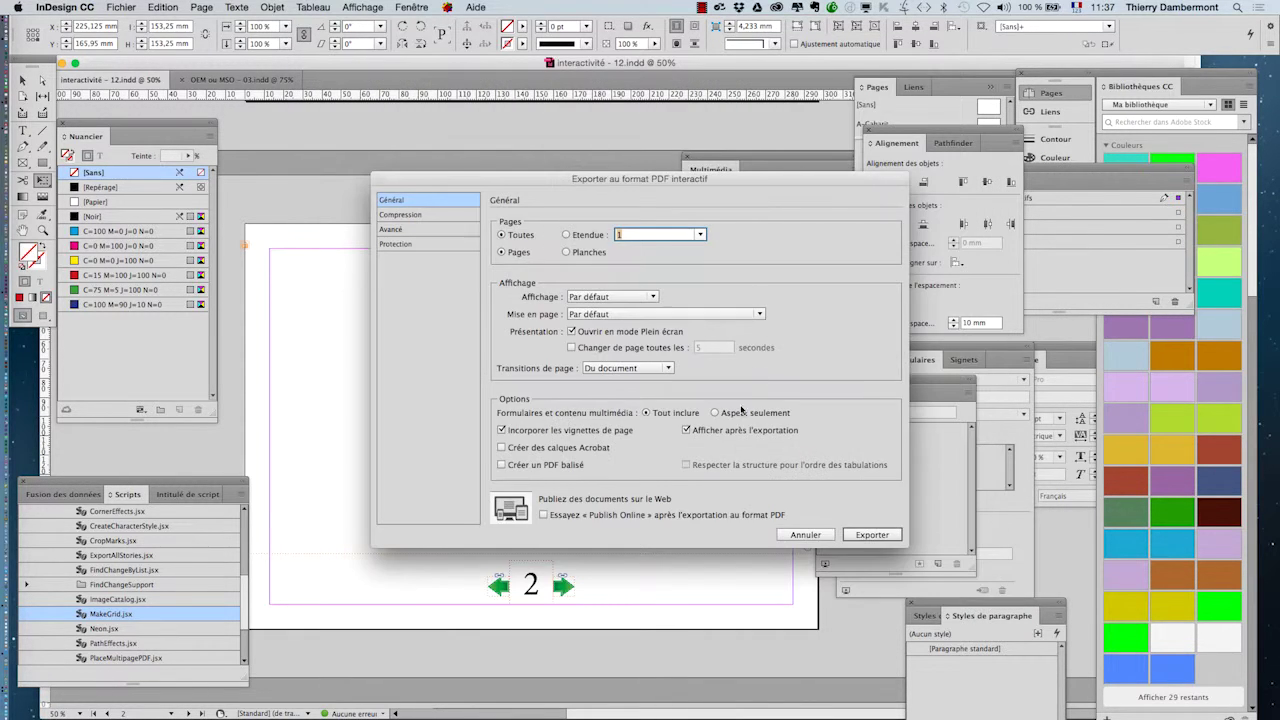
left_click(880, 538)
left_click(768, 388)
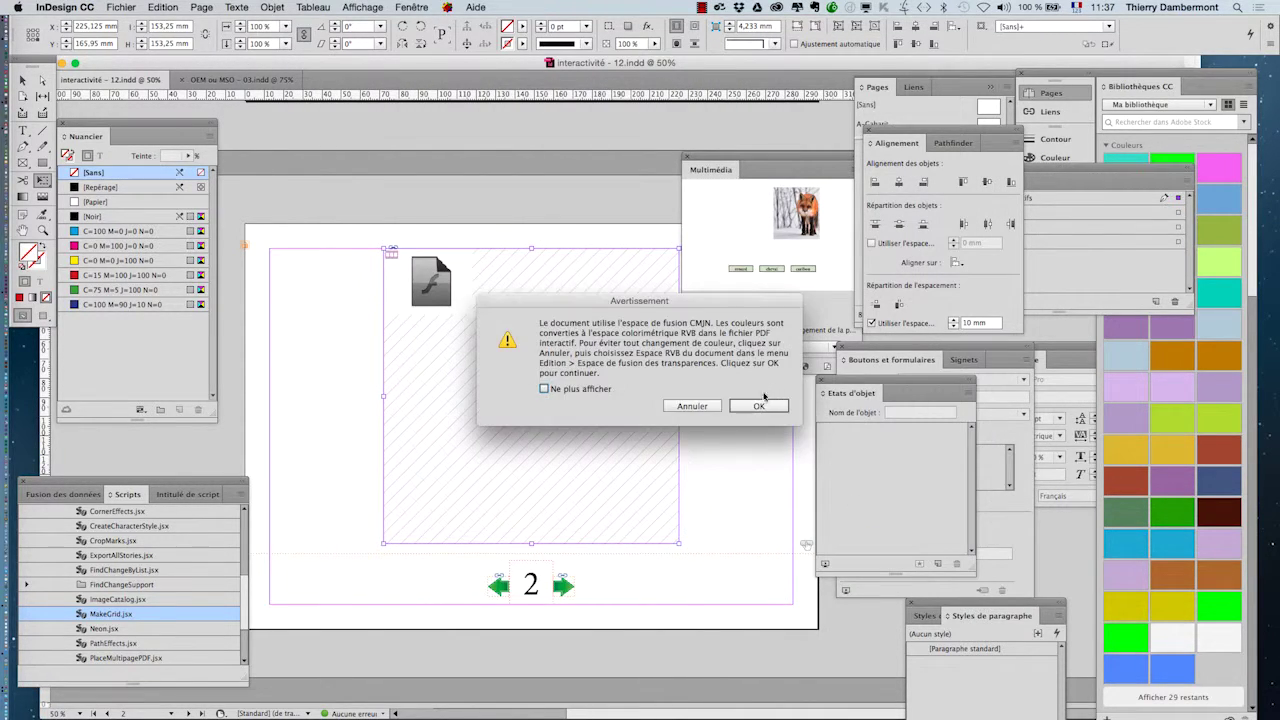
left_click(764, 403)
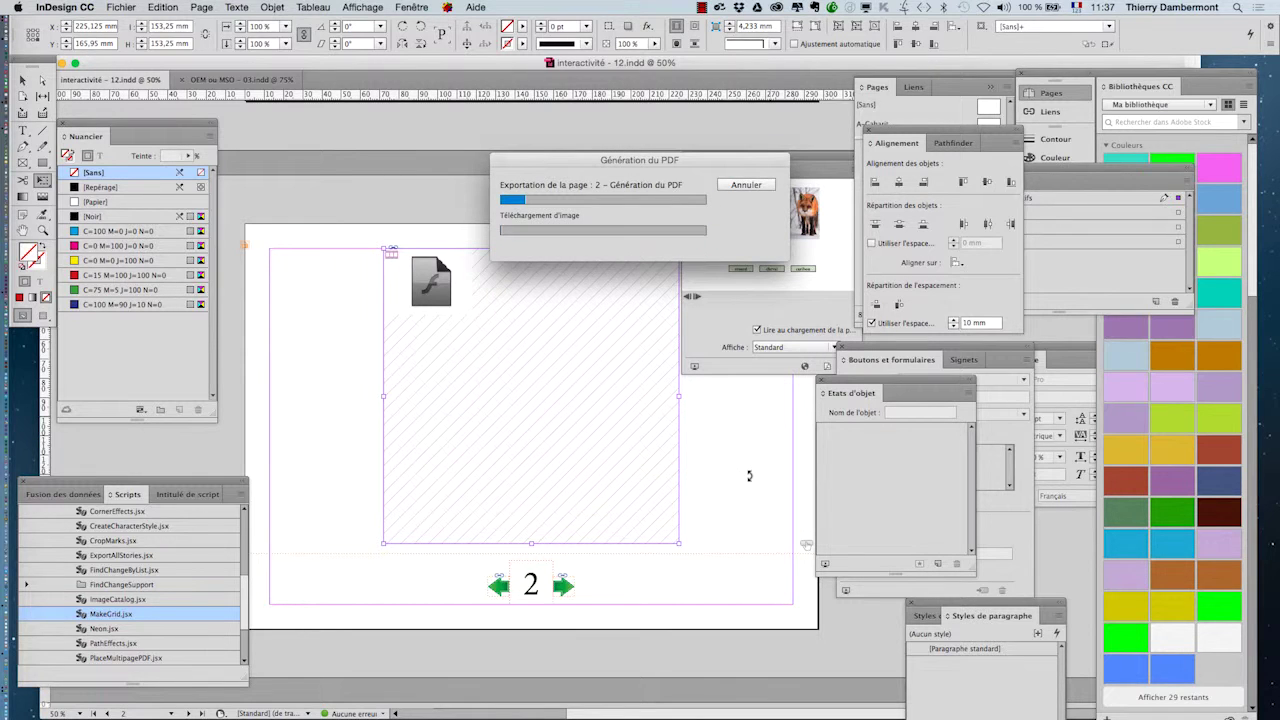
In Acrobat, test page 2 of "interactivité - 12.pdf" in full-screen mode, paging forward and back to it, and close the PDF
key("super+Tab")
key("super+Tab")
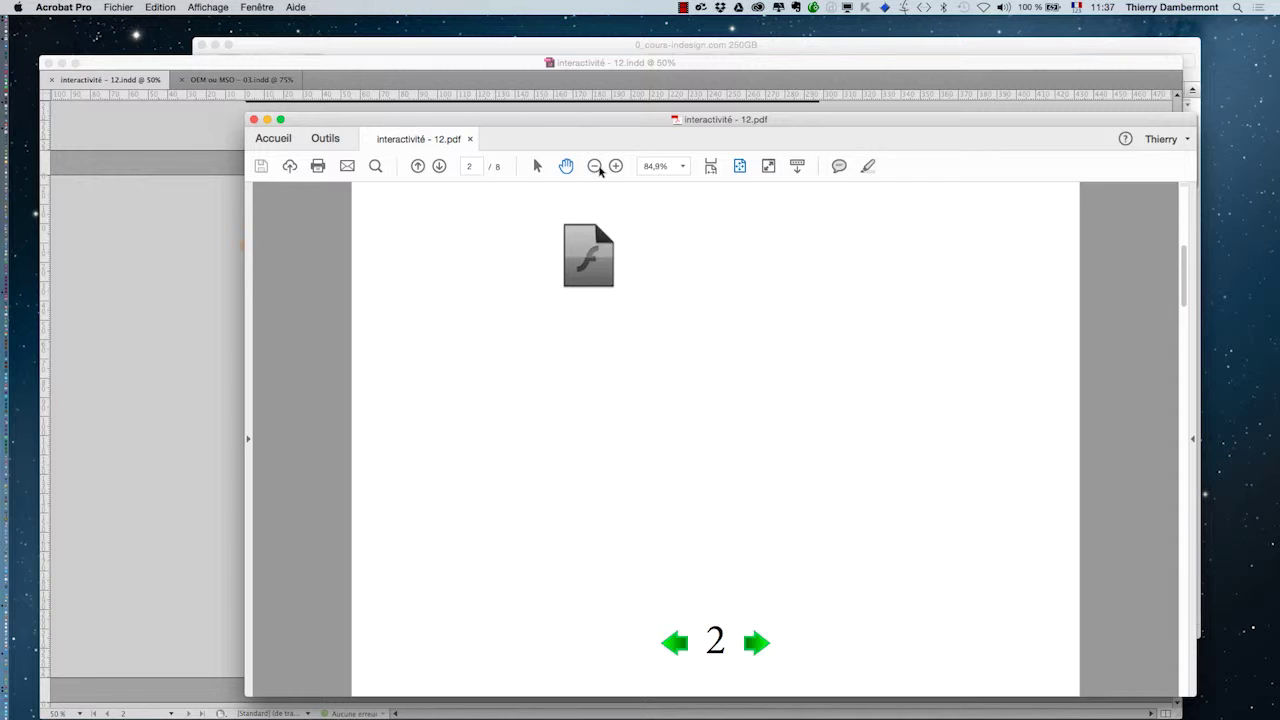
left_click_drag(568, 117, 437, 47)
left_click(208, 7)
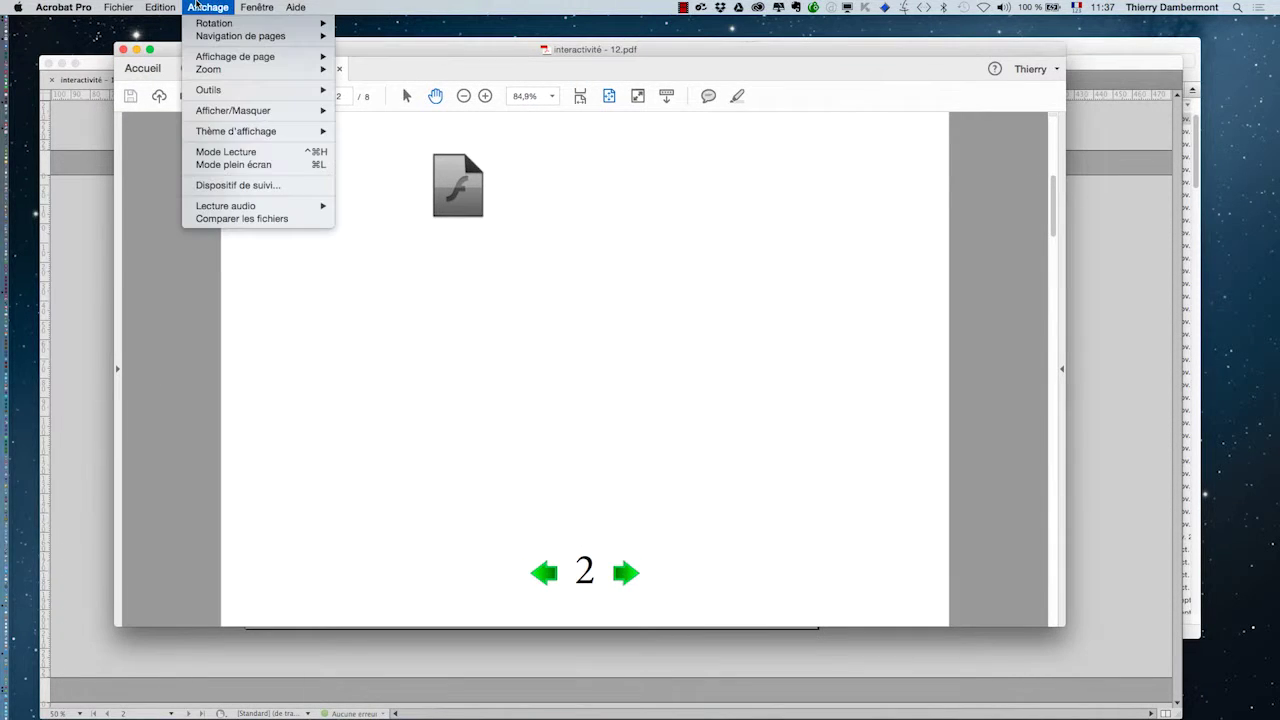
key("Escape")
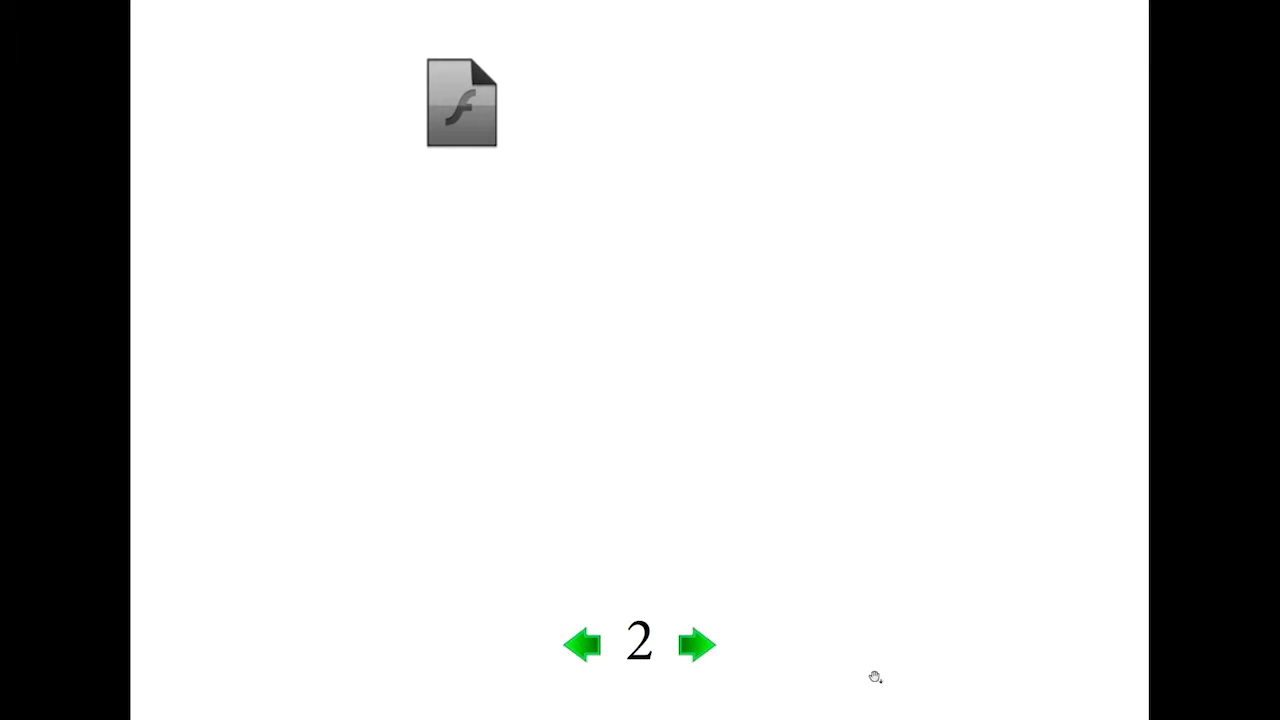
left_click(692, 645)
left_click(606, 651)
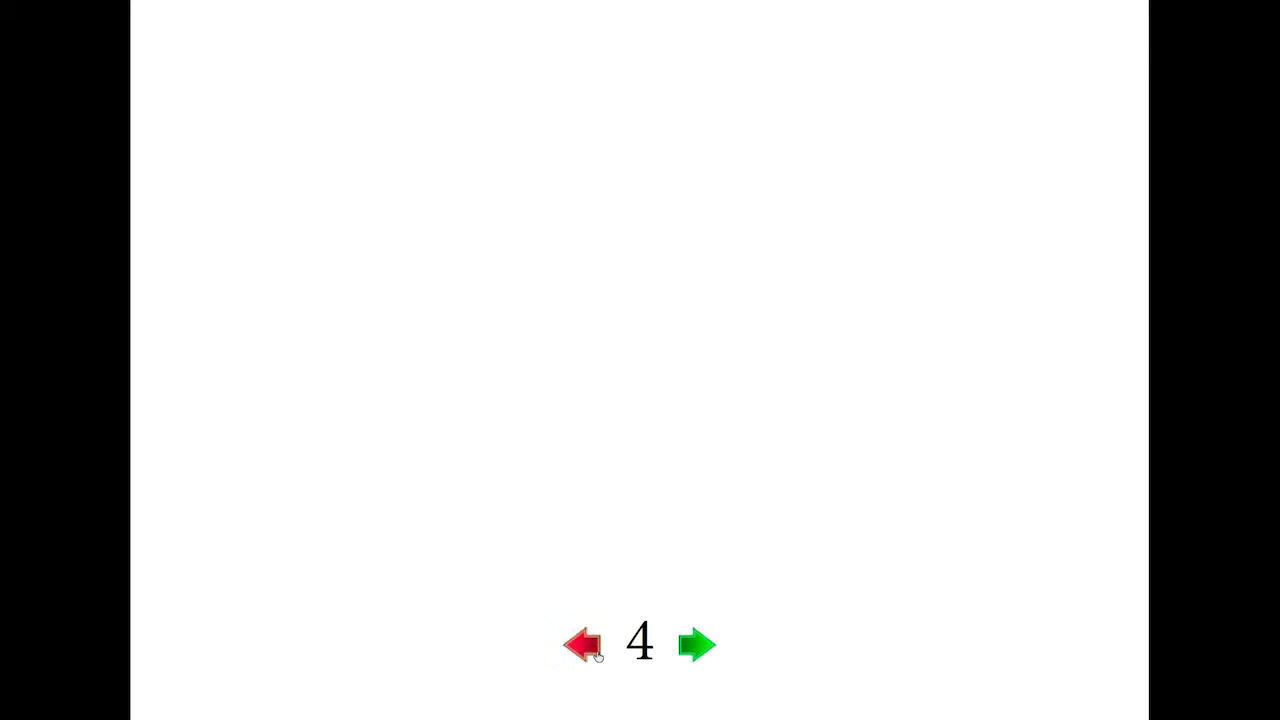
left_click(590, 655)
left_click(583, 650)
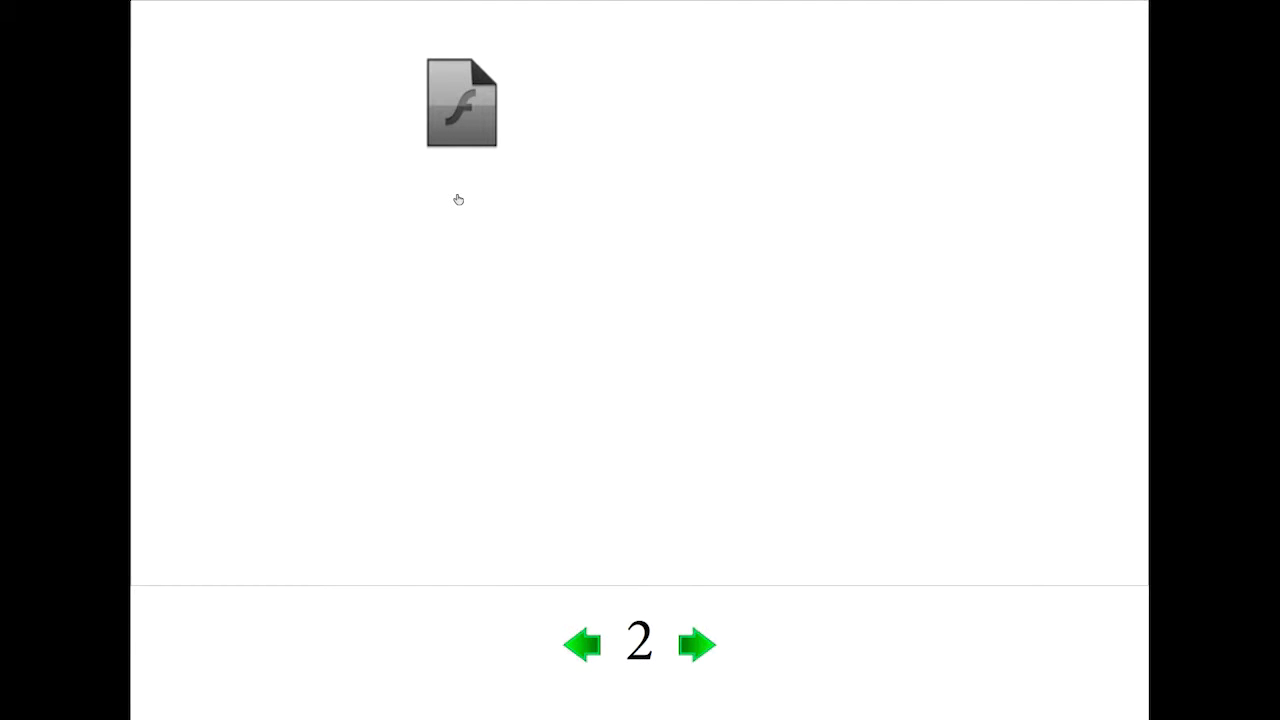
key("super+w")
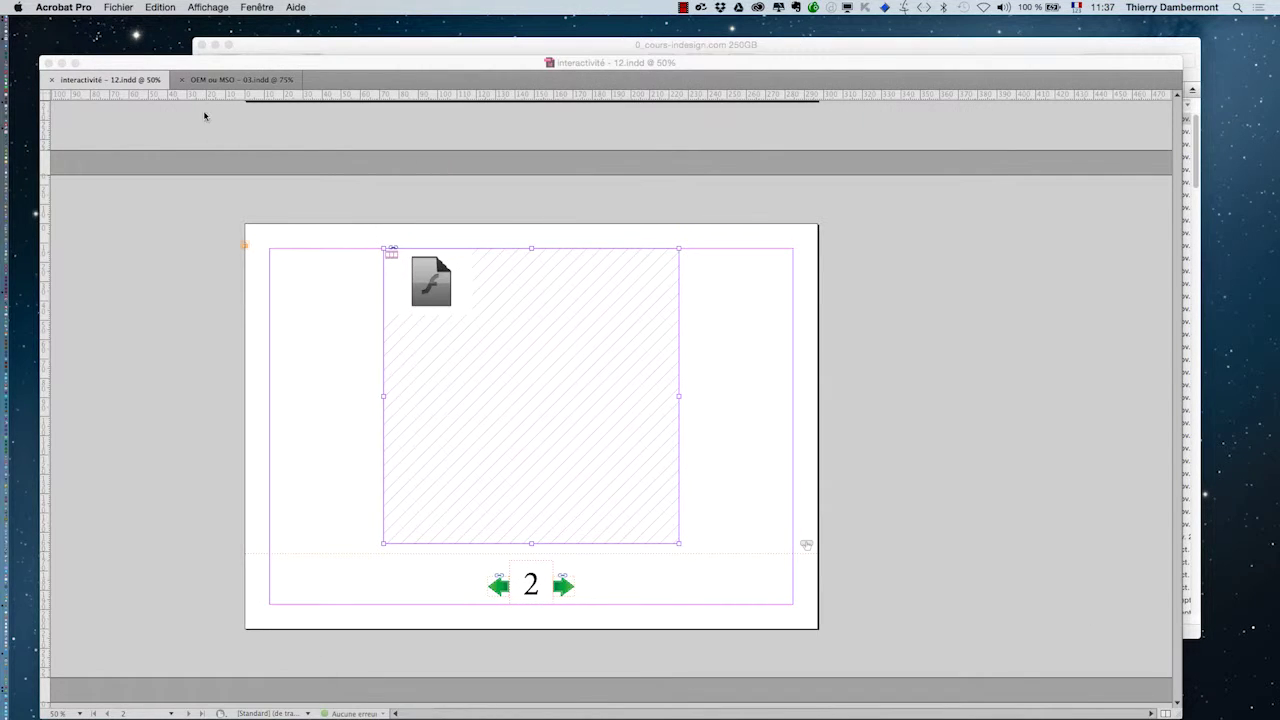
Back in InDesign, examine the SWF's Affiche options in its Multimédia settings without changing them, and select the SWF frame
left_click(195, 66)
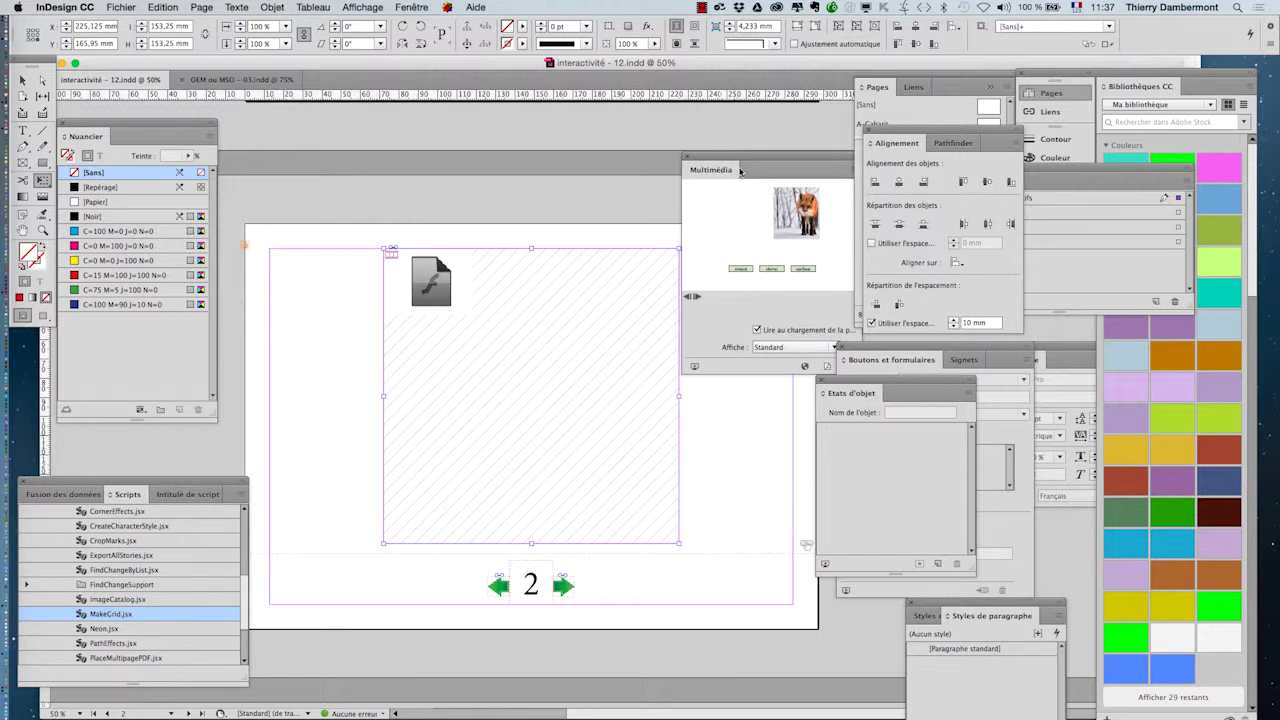
left_click_drag(738, 158, 674, 118)
left_click(726, 305)
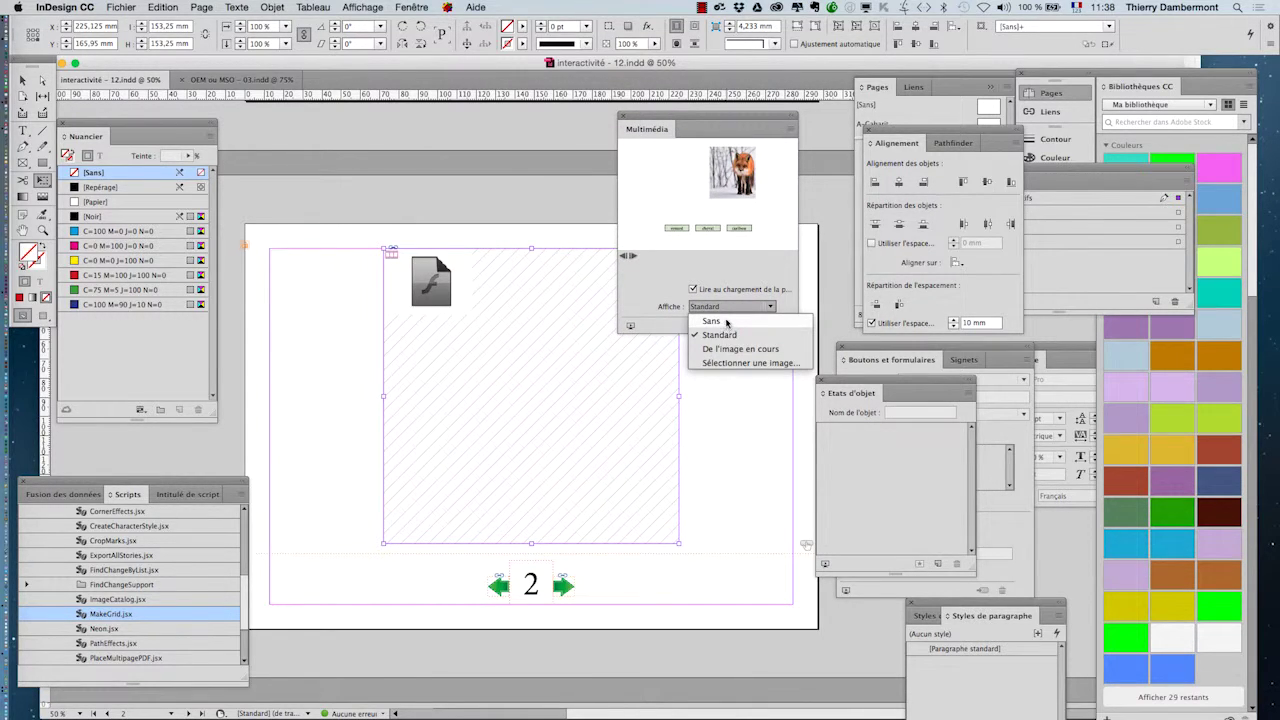
left_click(712, 464)
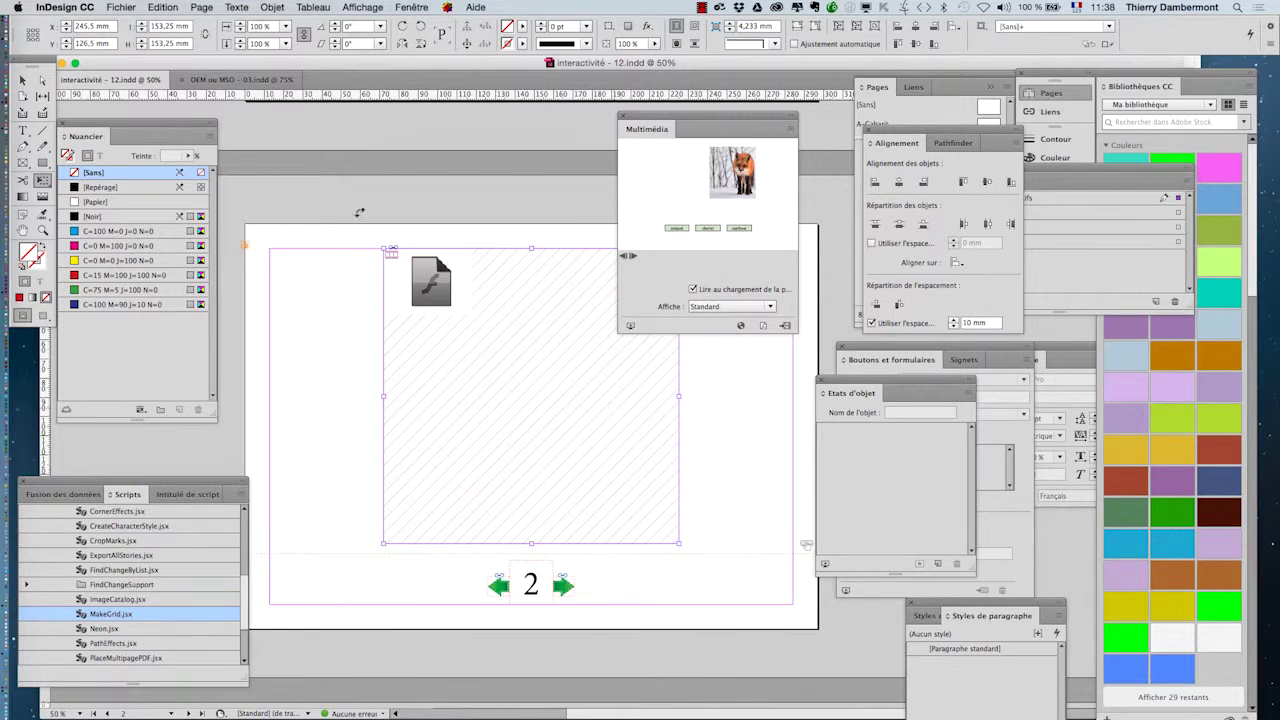
key("v")
left_click(474, 354)
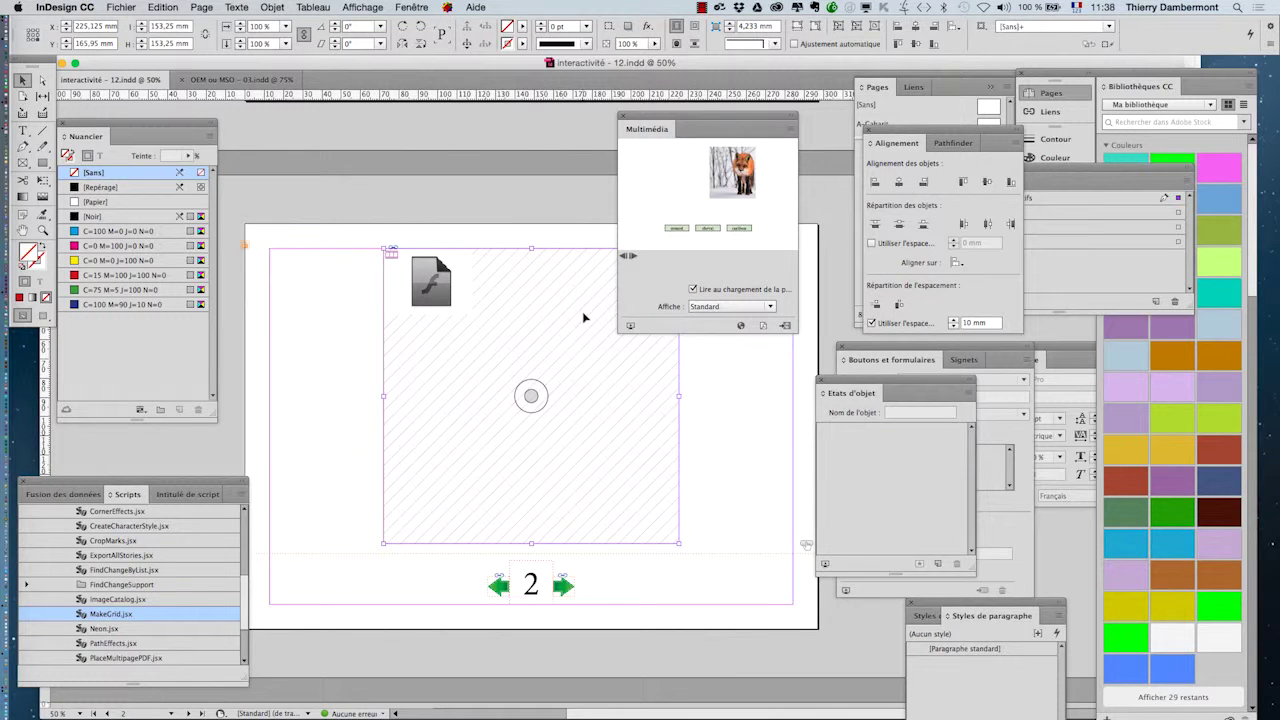
Save the document under the new name "interactivité - 13.indd"
left_click(123, 7)
left_click(178, 107)
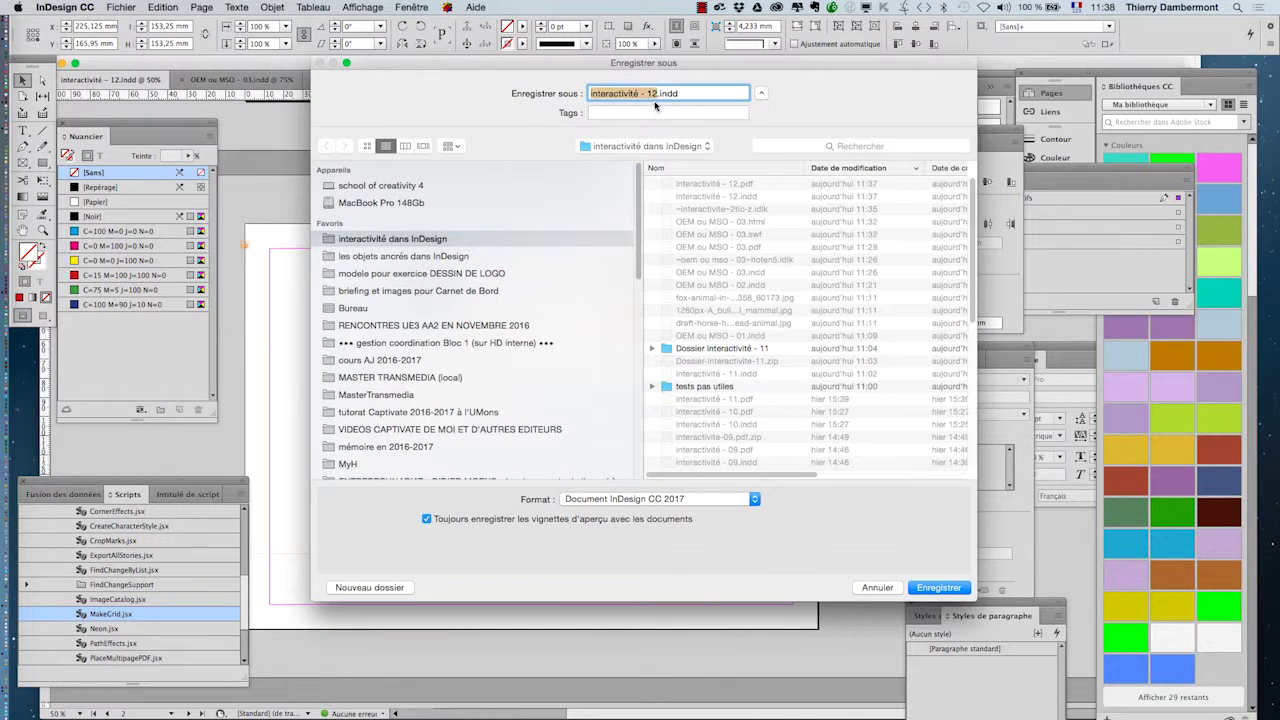
left_click(656, 93)
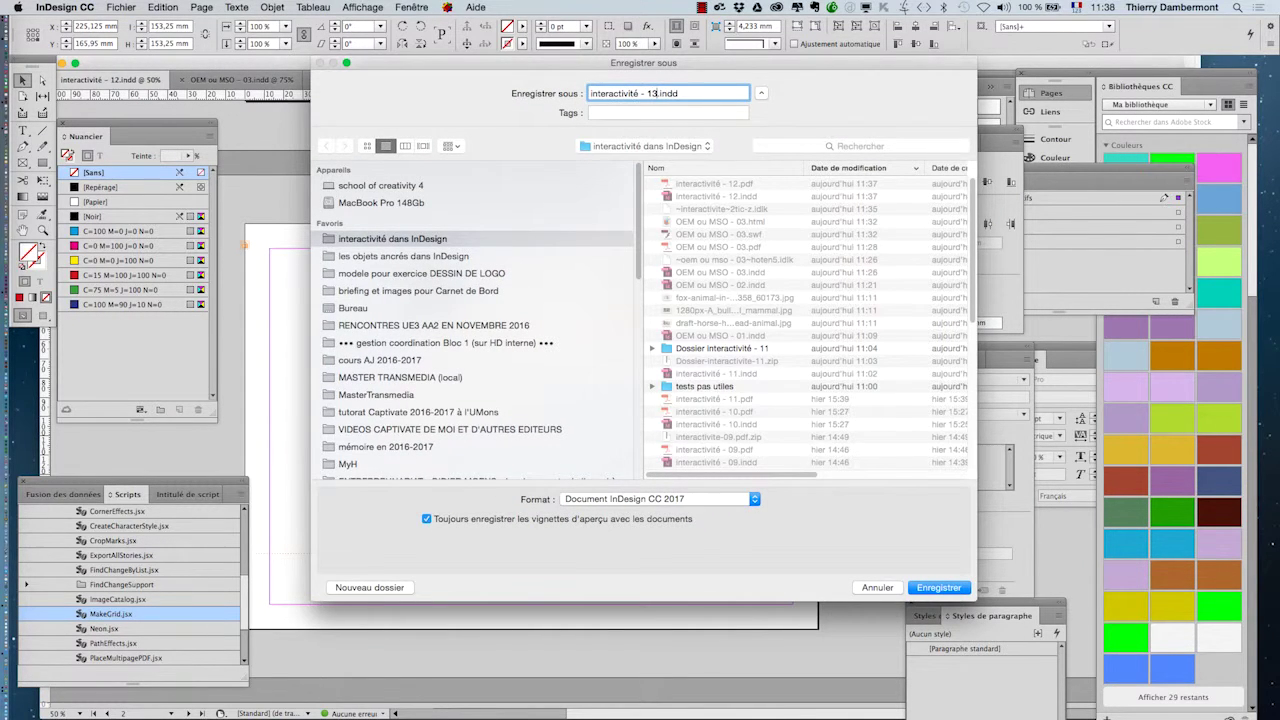
key("Return")
Export only page 2 as an Adobe PDF (interactif) named "interactivité - 13.pdf", accepting the RGB conversion
left_click(150, 6)
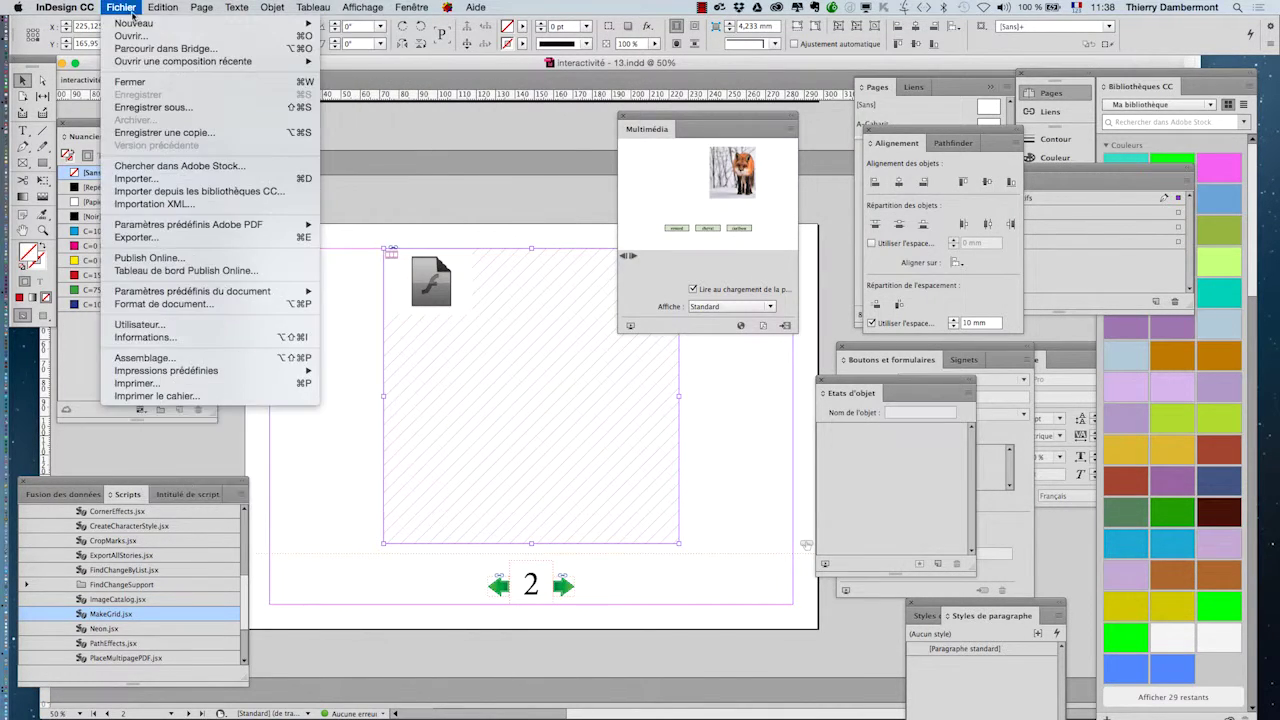
left_click(163, 237)
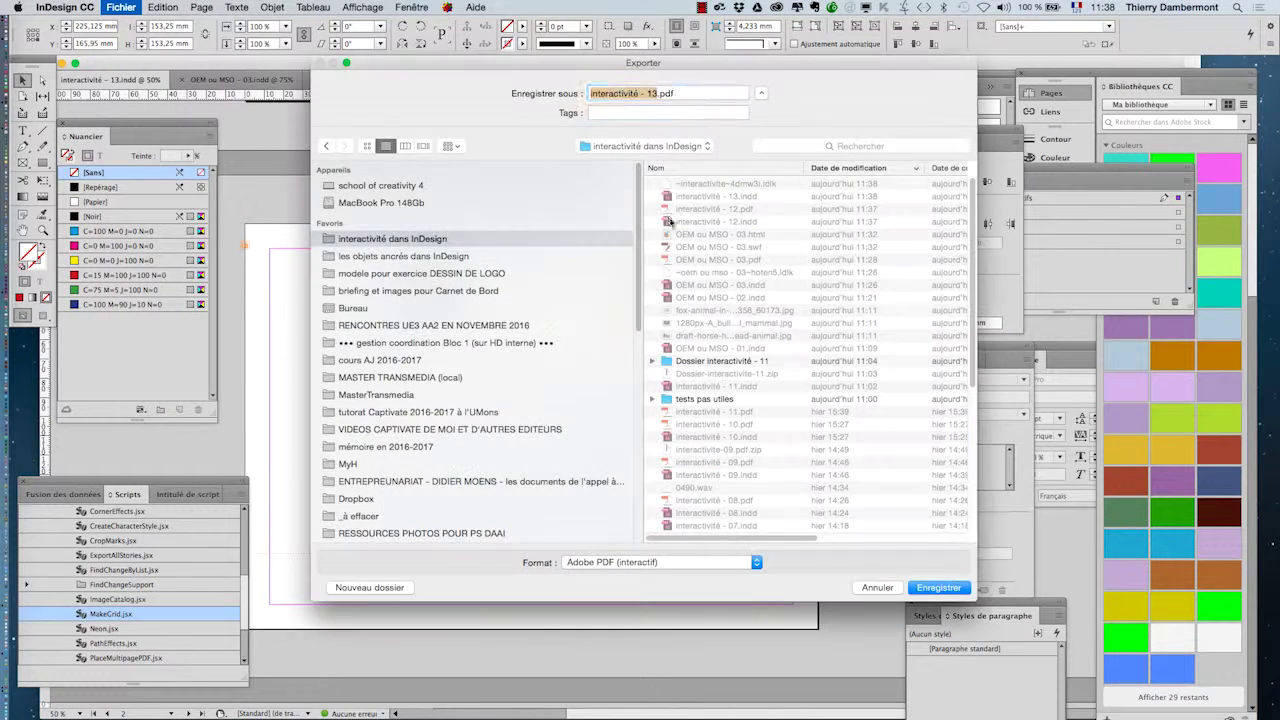
left_click(936, 589)
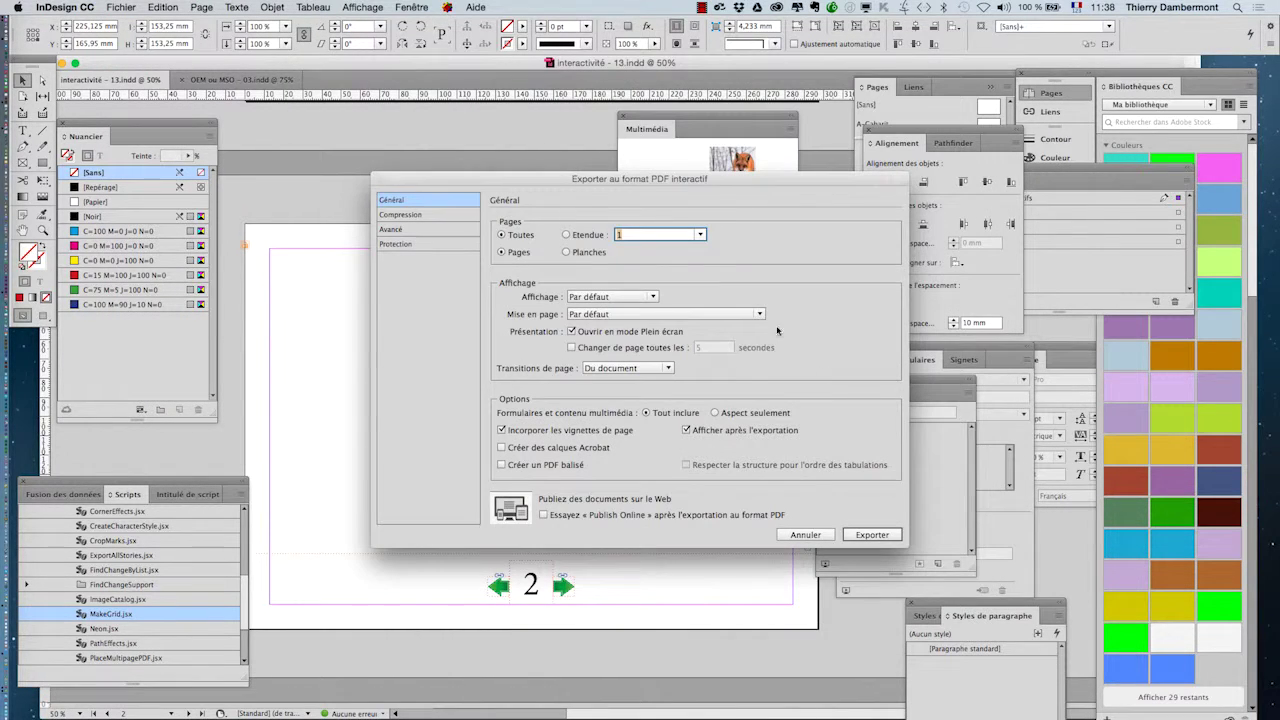
left_click(567, 235)
left_click(871, 535)
left_click(761, 413)
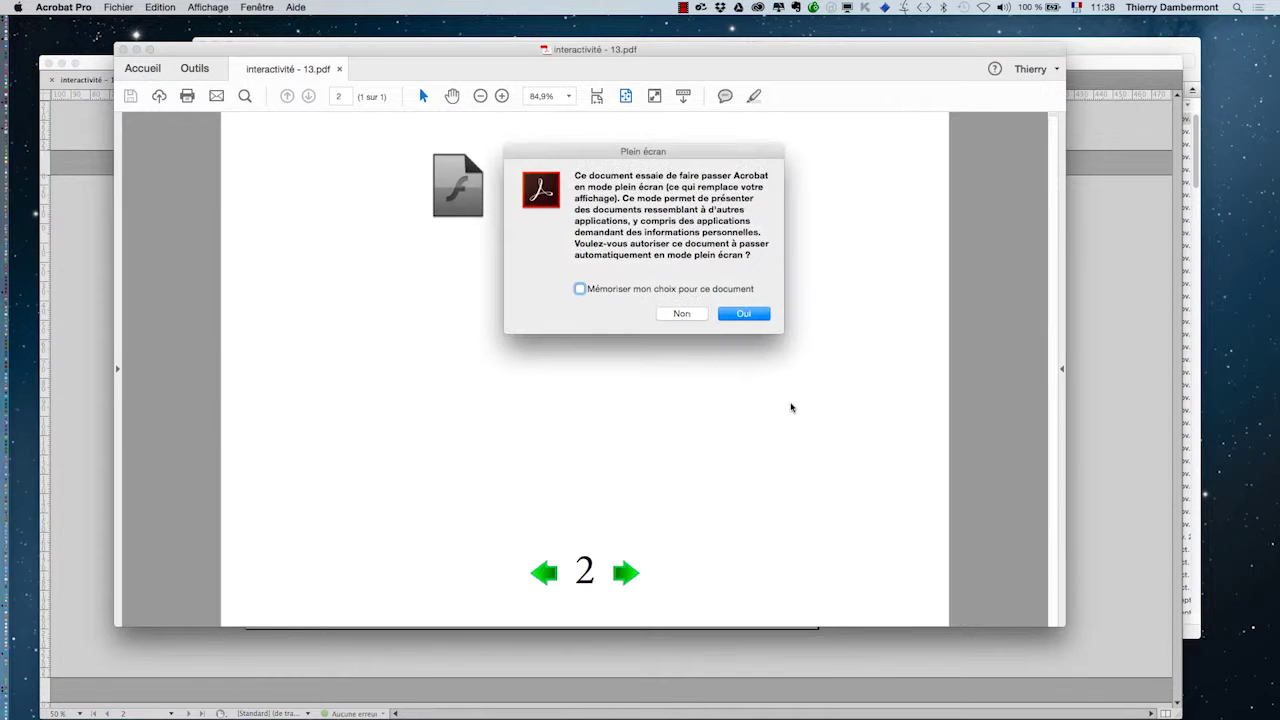
Allow full-screen mode for the exported PDF, check the SWF on page 2, and close the PDF
left_click(765, 318)
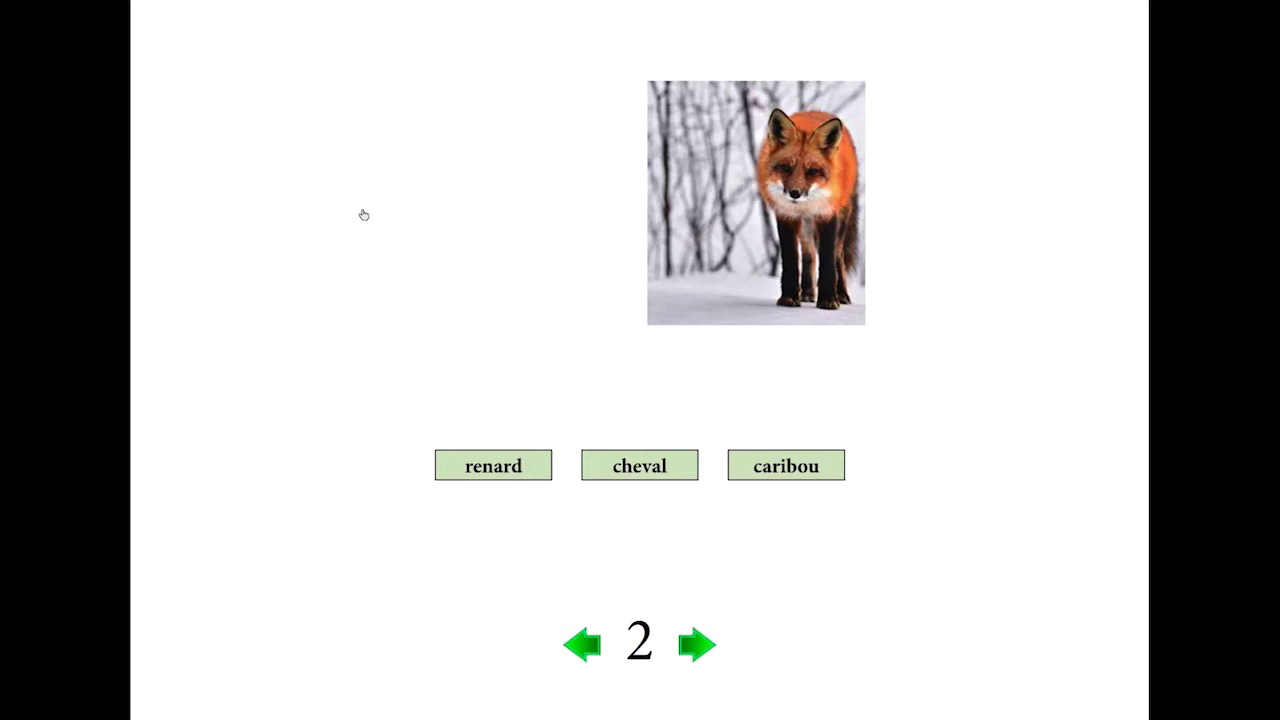
key("Escape")
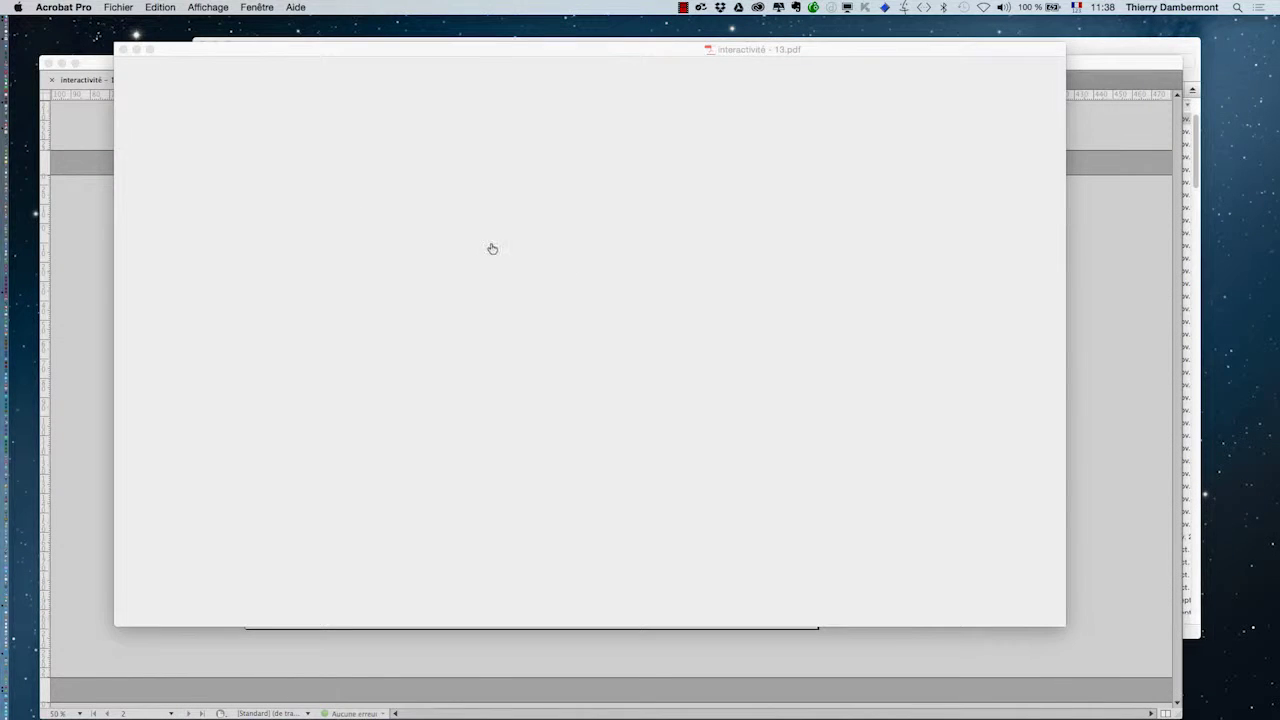
key("super+w")
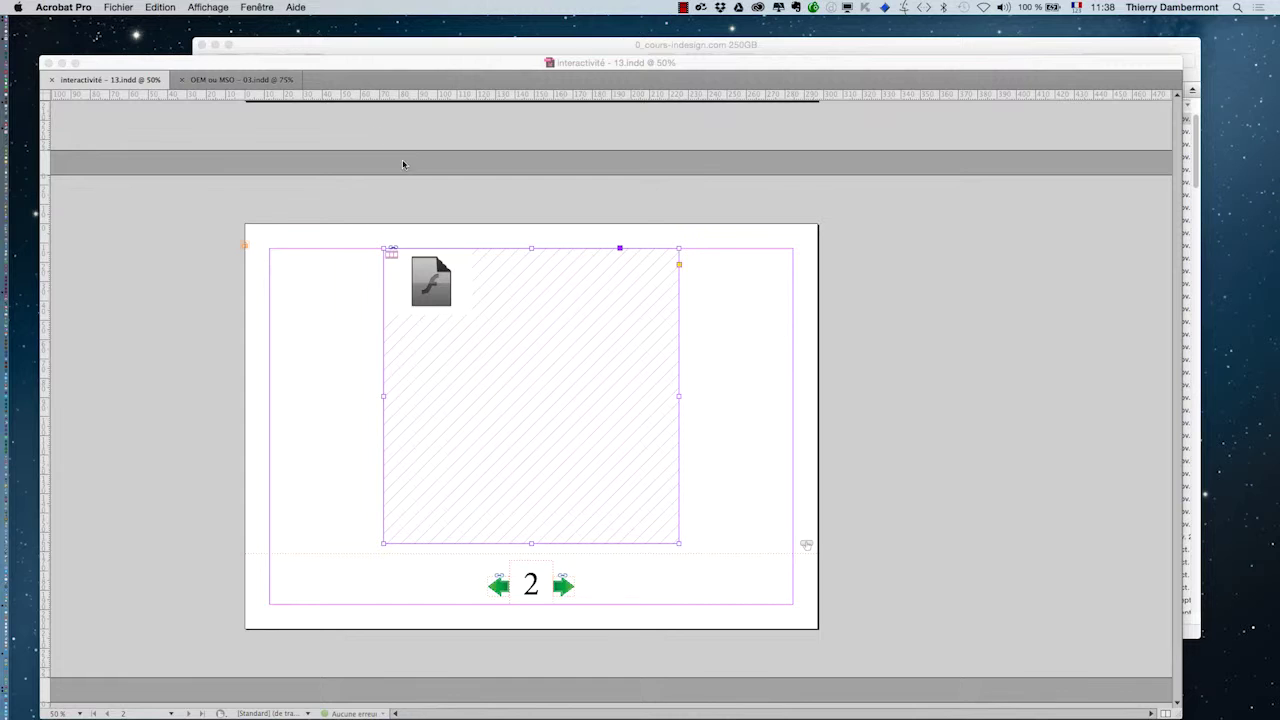
Return to InDesign, move the Multimédia settings clear of the SWF frame, and deselect the frame
left_click(393, 204)
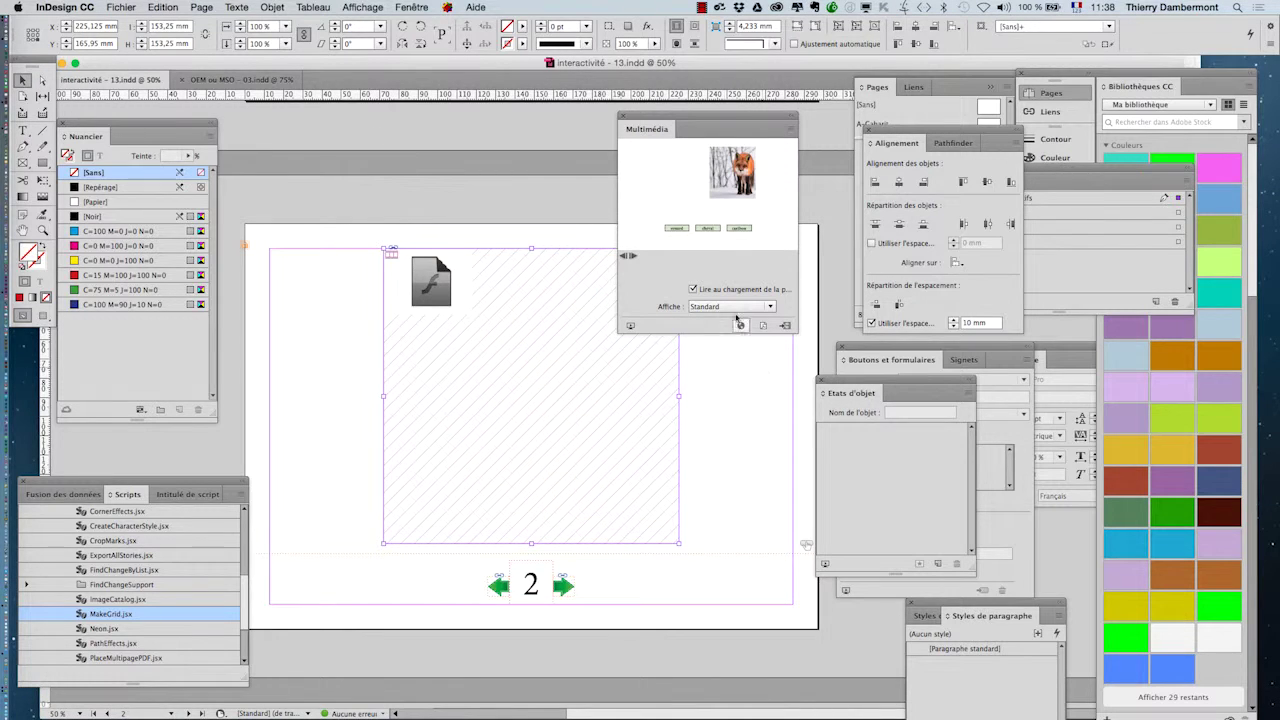
left_click_drag(674, 119, 774, 133)
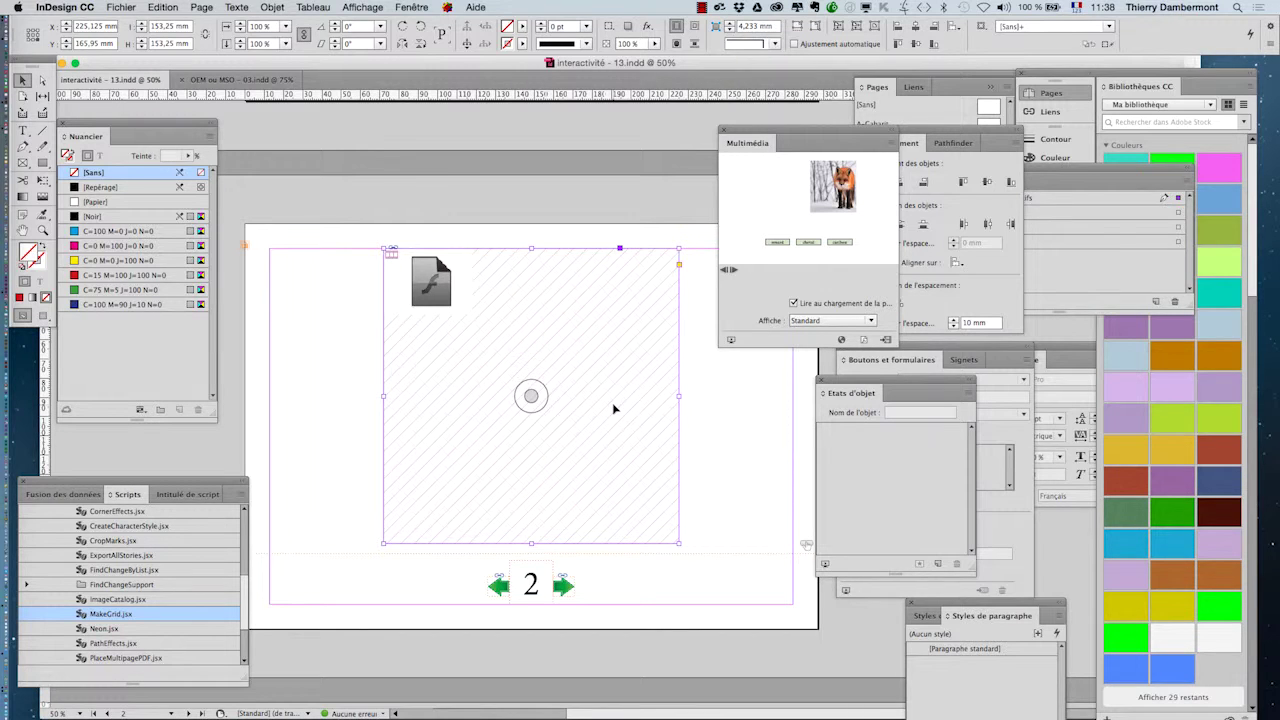
left_click(557, 206)
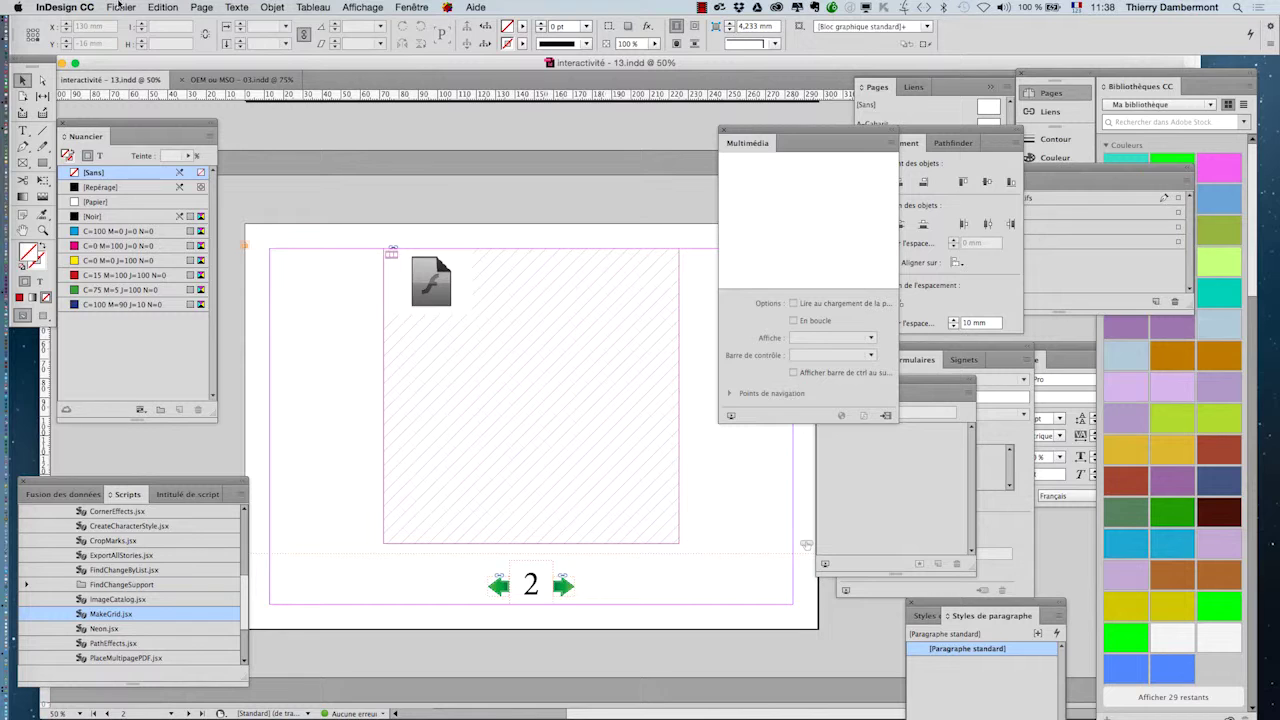
Switch to Acrobat and reopen the recent file "interactivité - 13.pdf"
left_click(120, 7)
key("super+Tab")
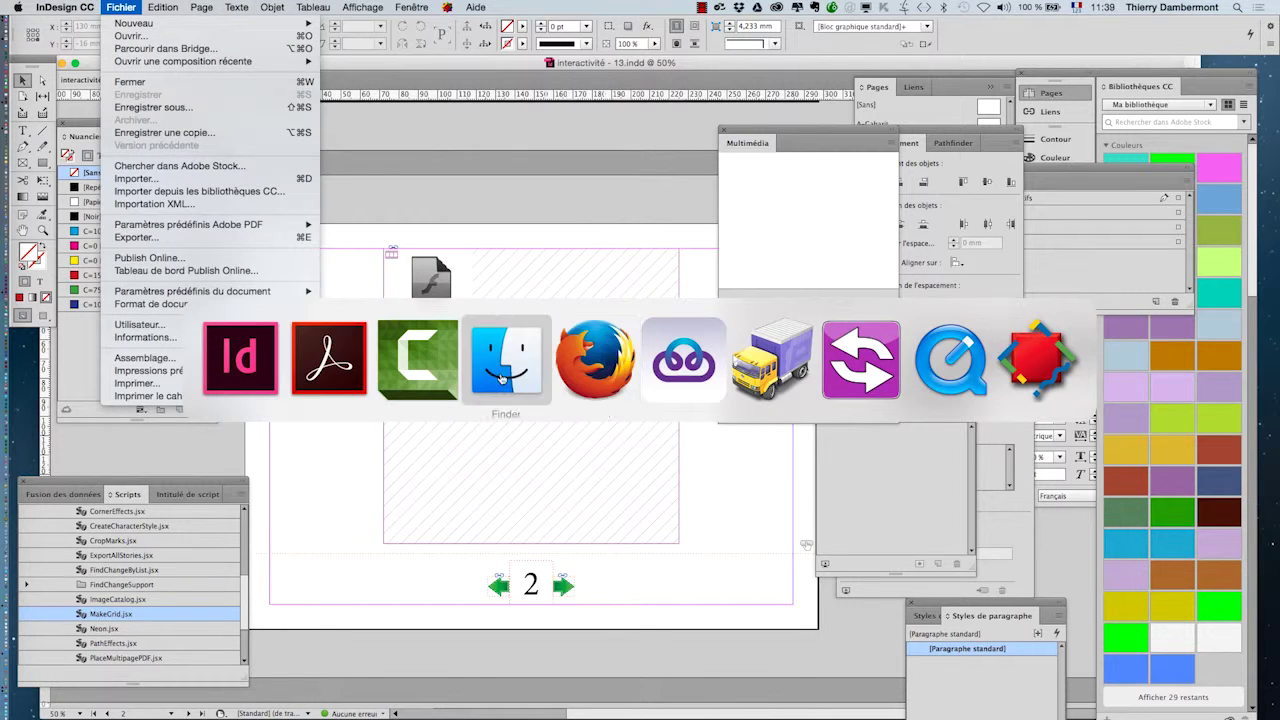
left_click(329, 358)
left_click(118, 7)
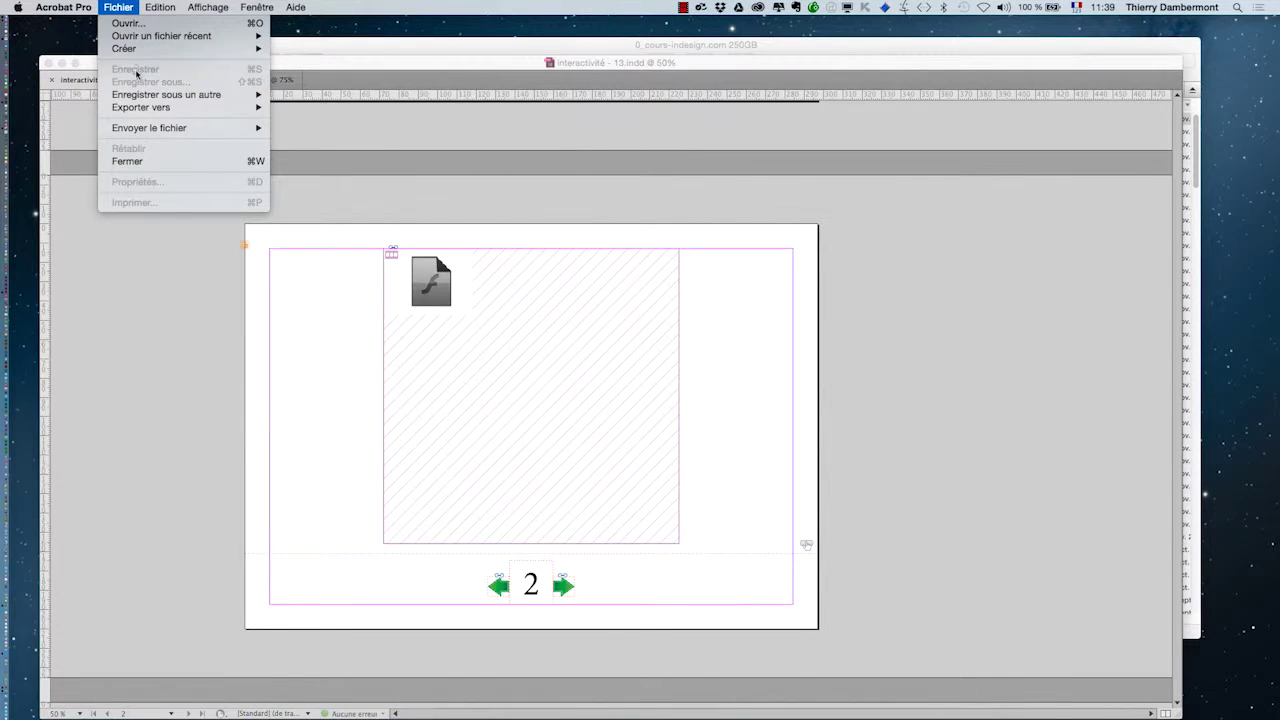
mouse_move(158, 36)
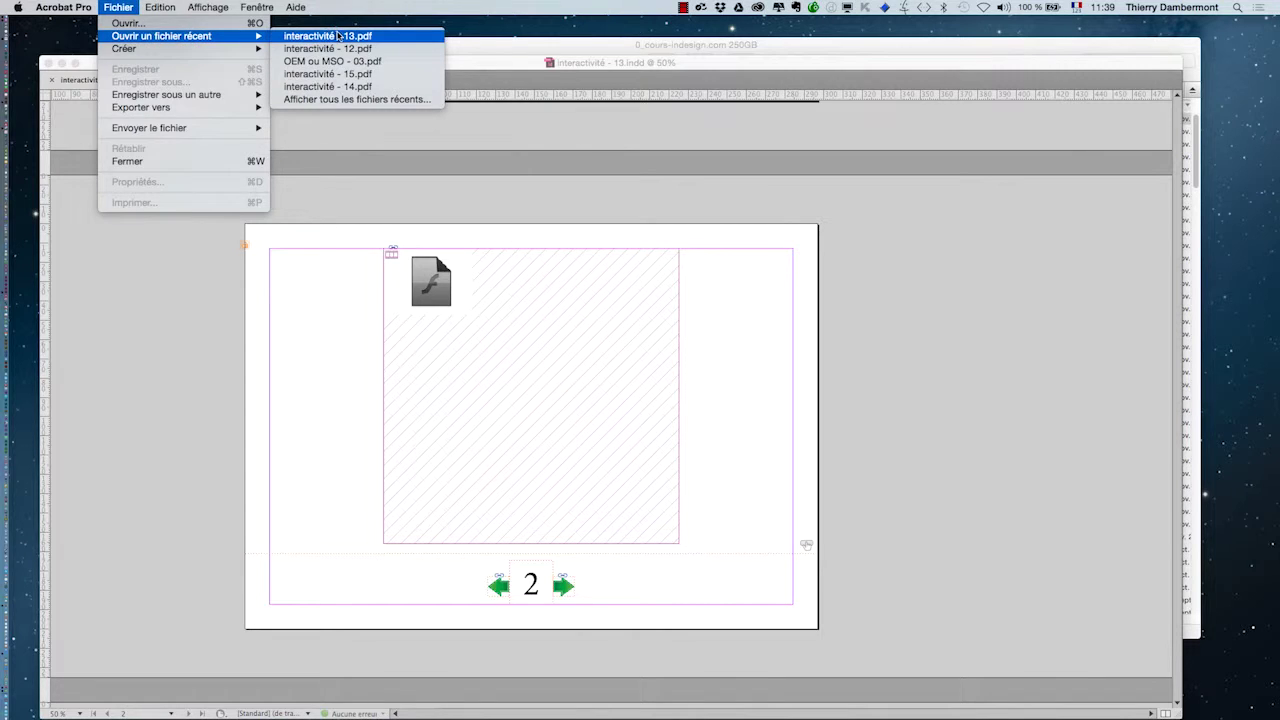
left_click(338, 36)
Examine the fox image and animal buttons on page 2 in full-screen mode, and minimize the PDF window
left_click(740, 316)
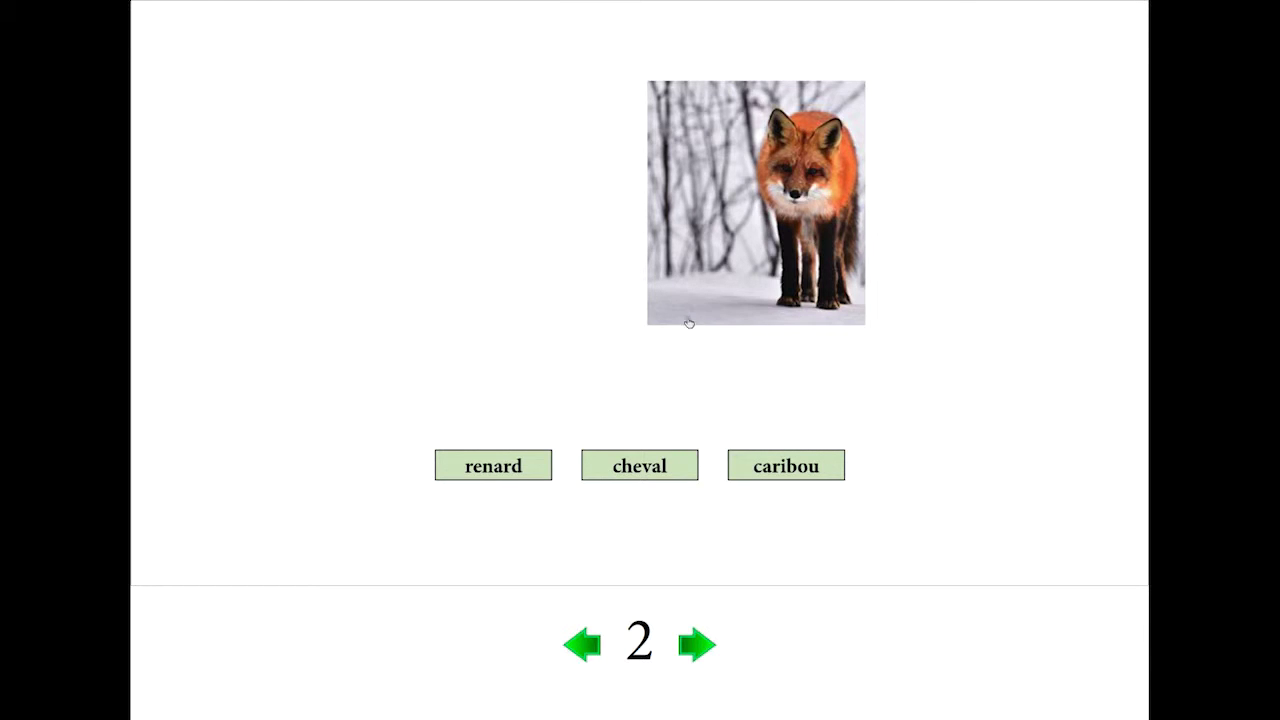
key("Escape")
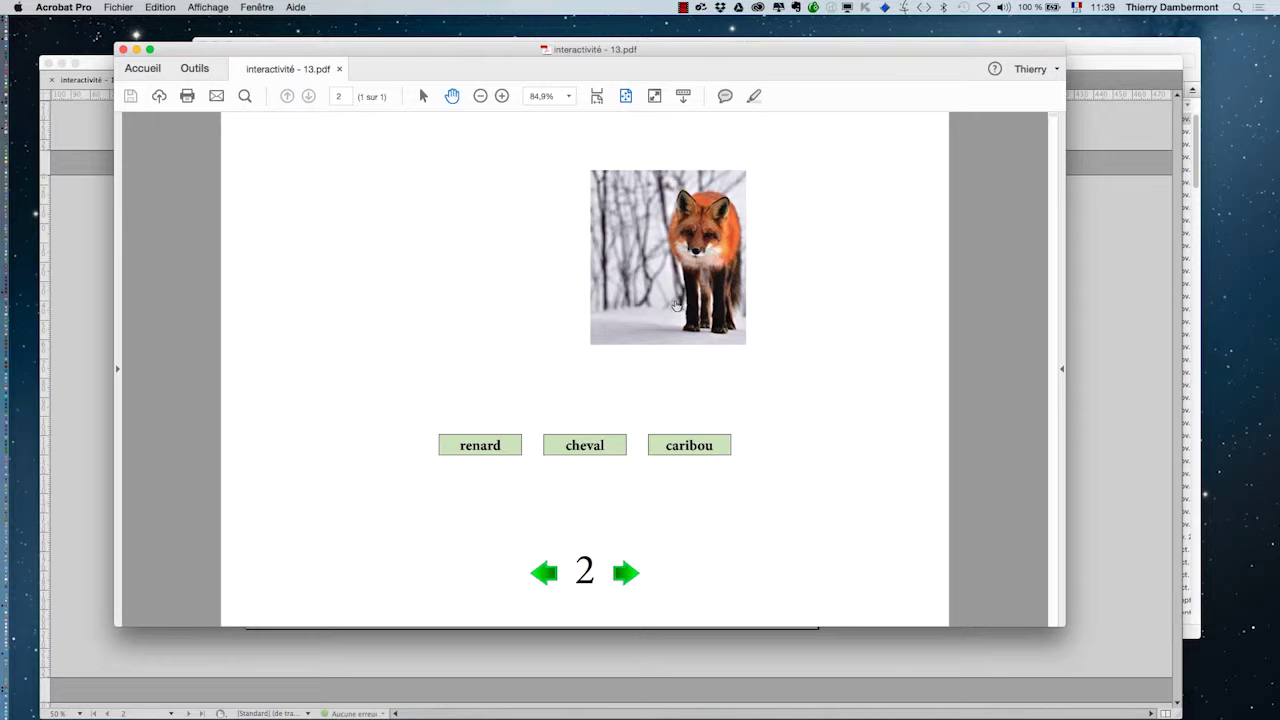
left_click(137, 49)
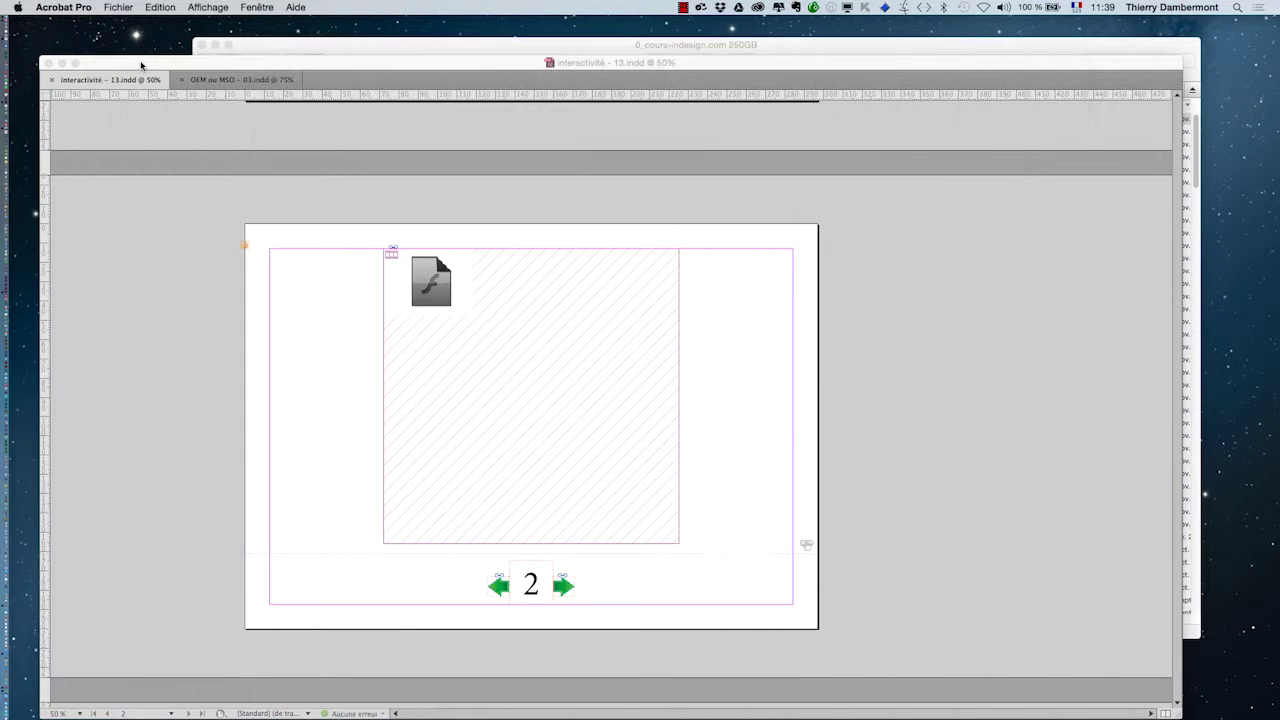
Return to InDesign, select the SWF frame on page 2, and move the Multimédia and Etats d'objet settings clear of it
left_click(551, 287)
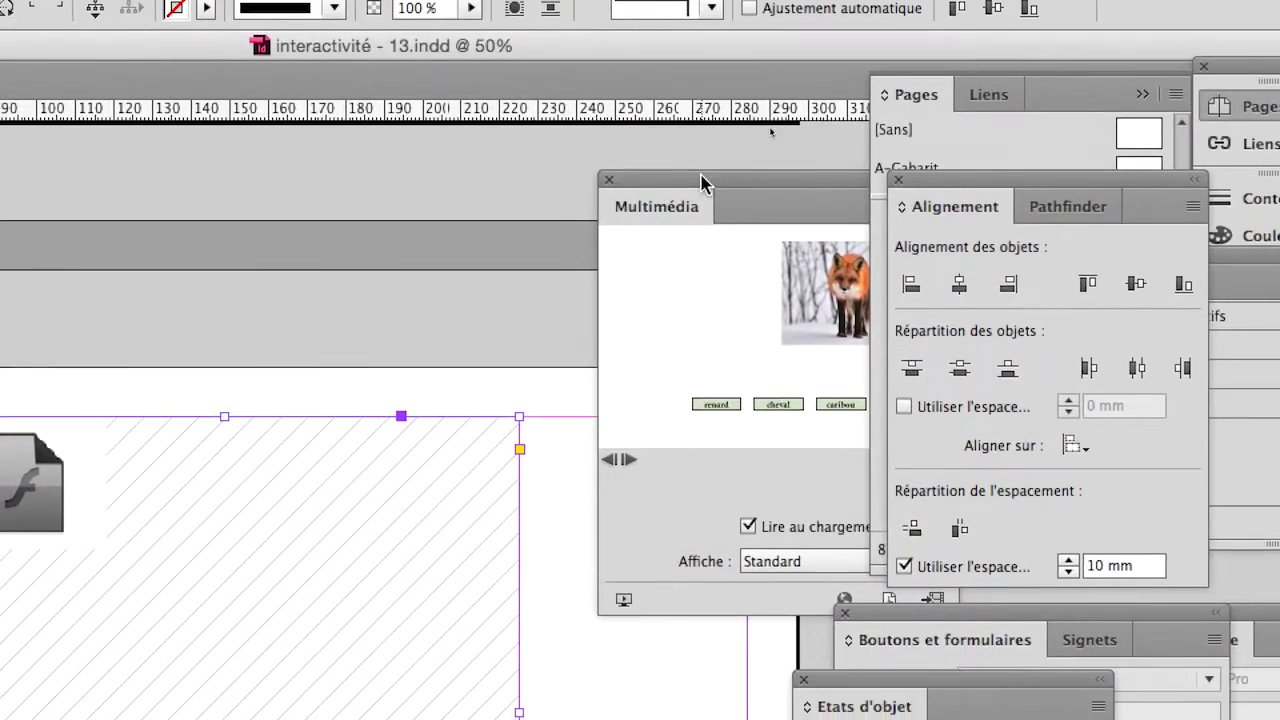
left_click_drag(896, 1, 750, 27)
left_click_drag(640, 195, 577, 212)
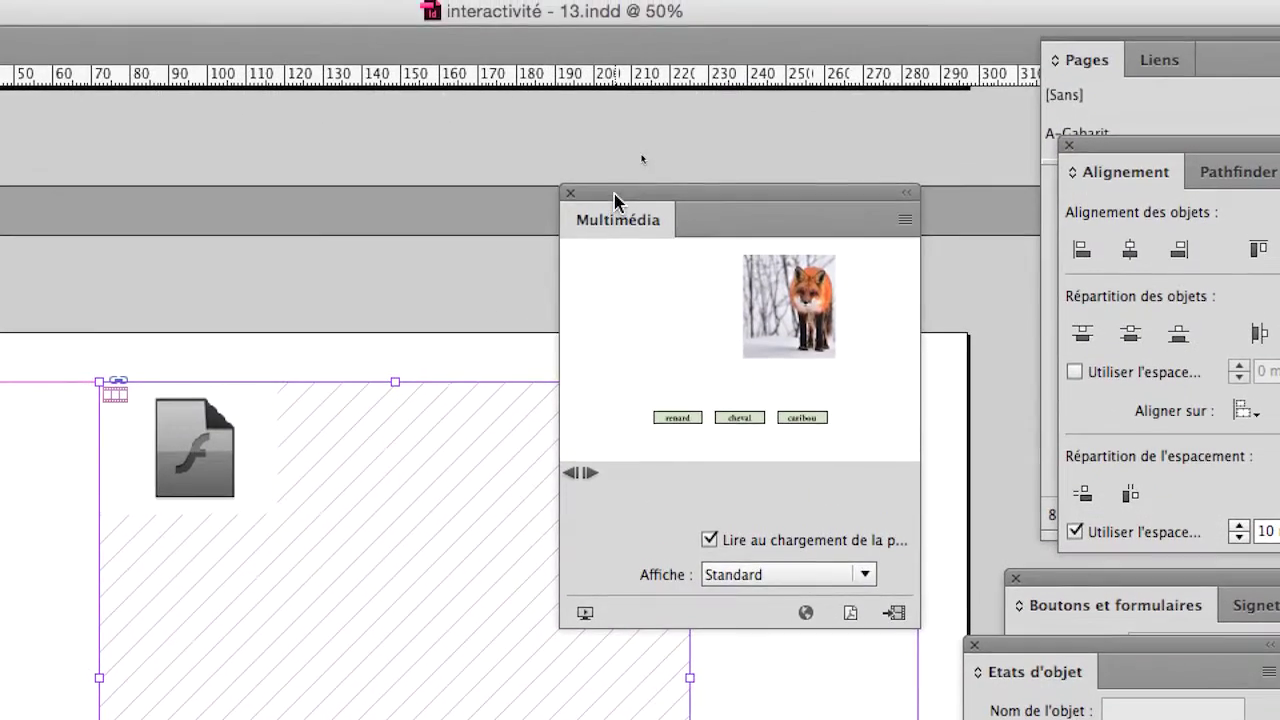
left_click_drag(614, 194, 779, 199)
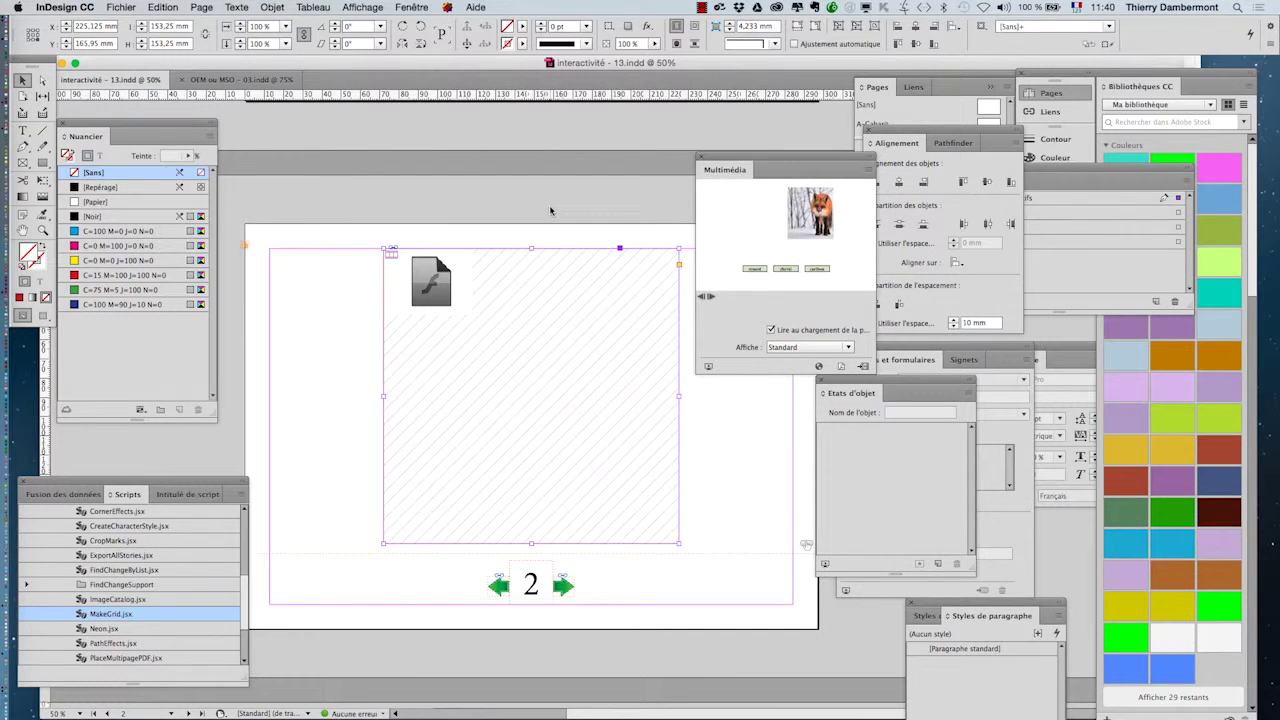
left_click_drag(764, 167, 779, 595)
left_click_drag(856, 378, 886, 380)
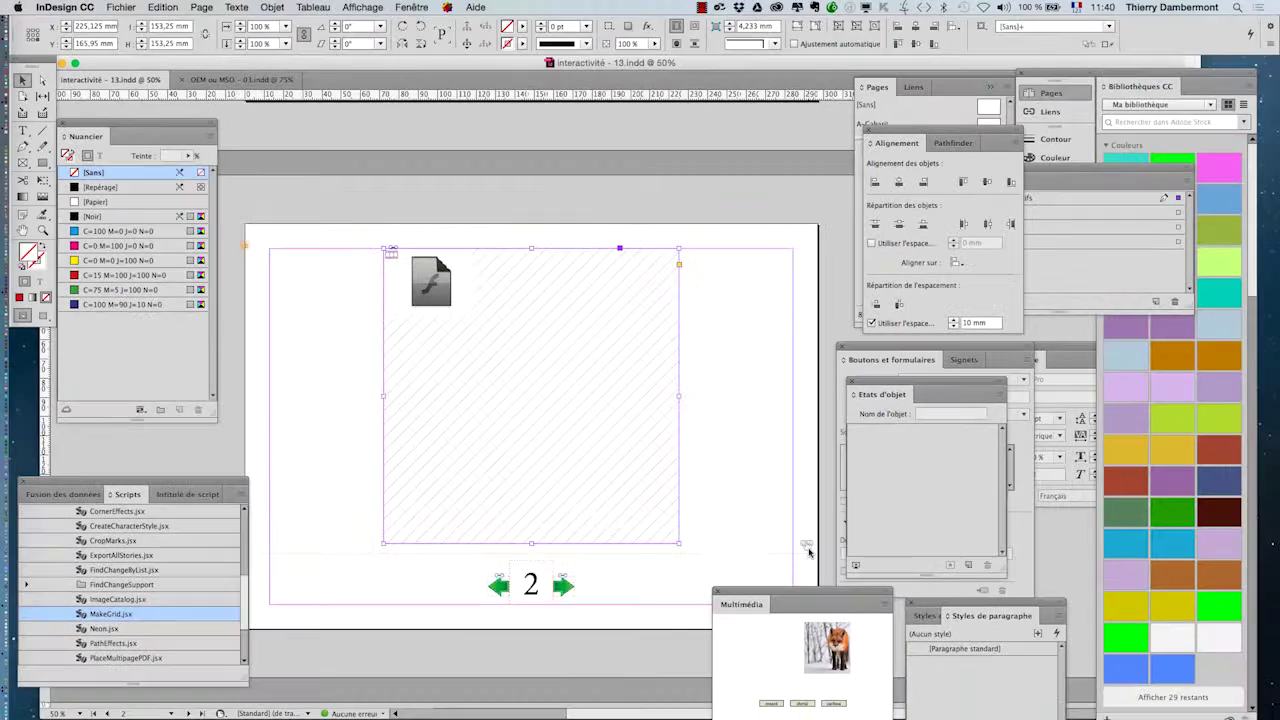
Open the A-Gabarit master page and display the document's layers beside the page list
left_click(1050, 93)
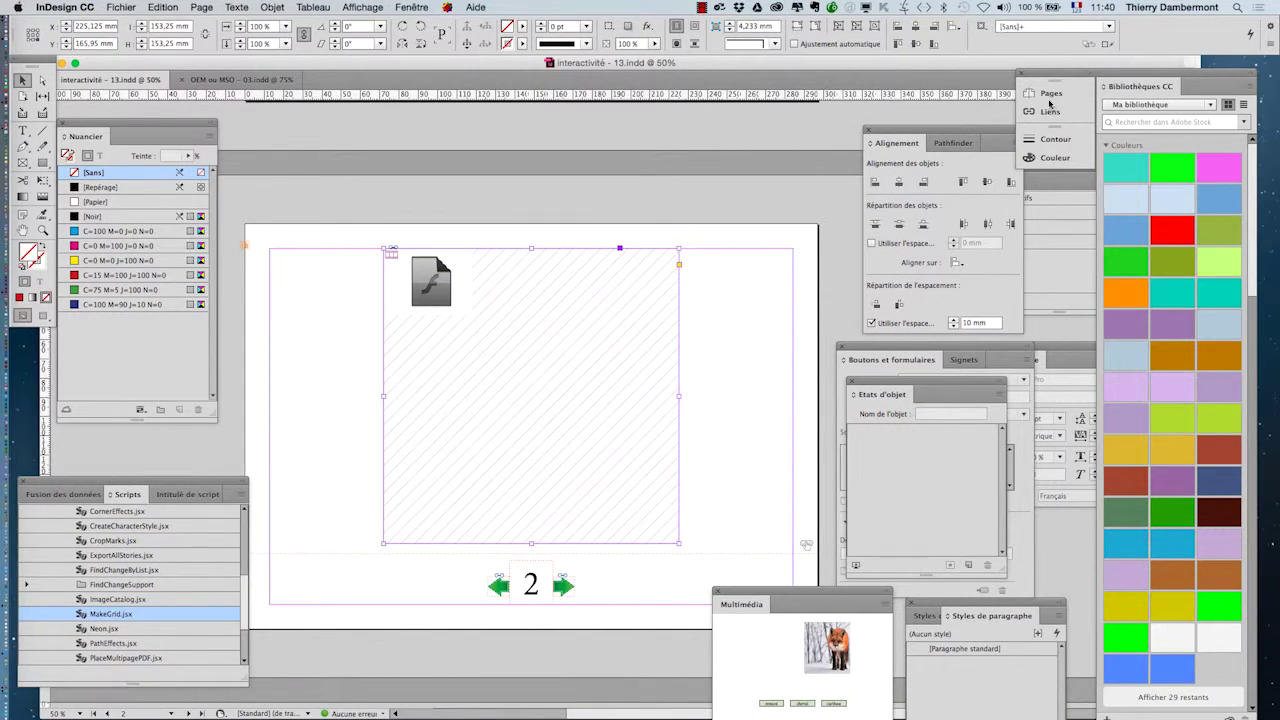
double_click(986, 127)
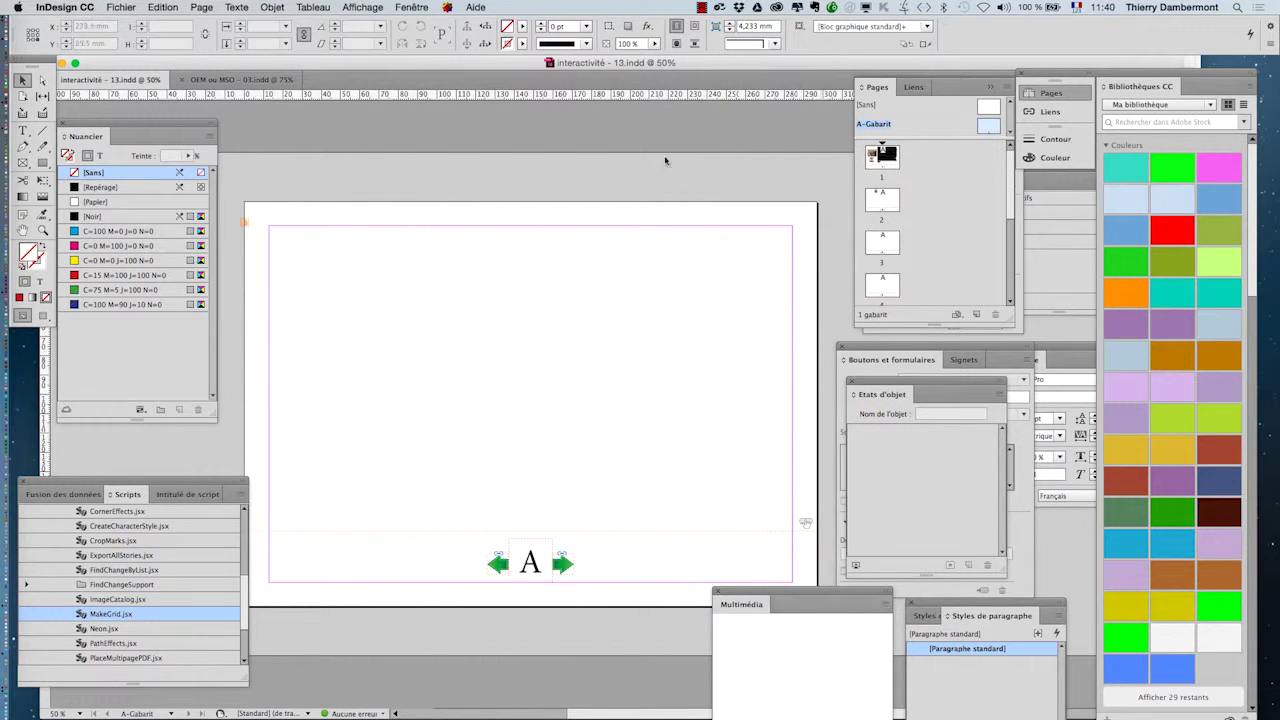
left_click(400, 6)
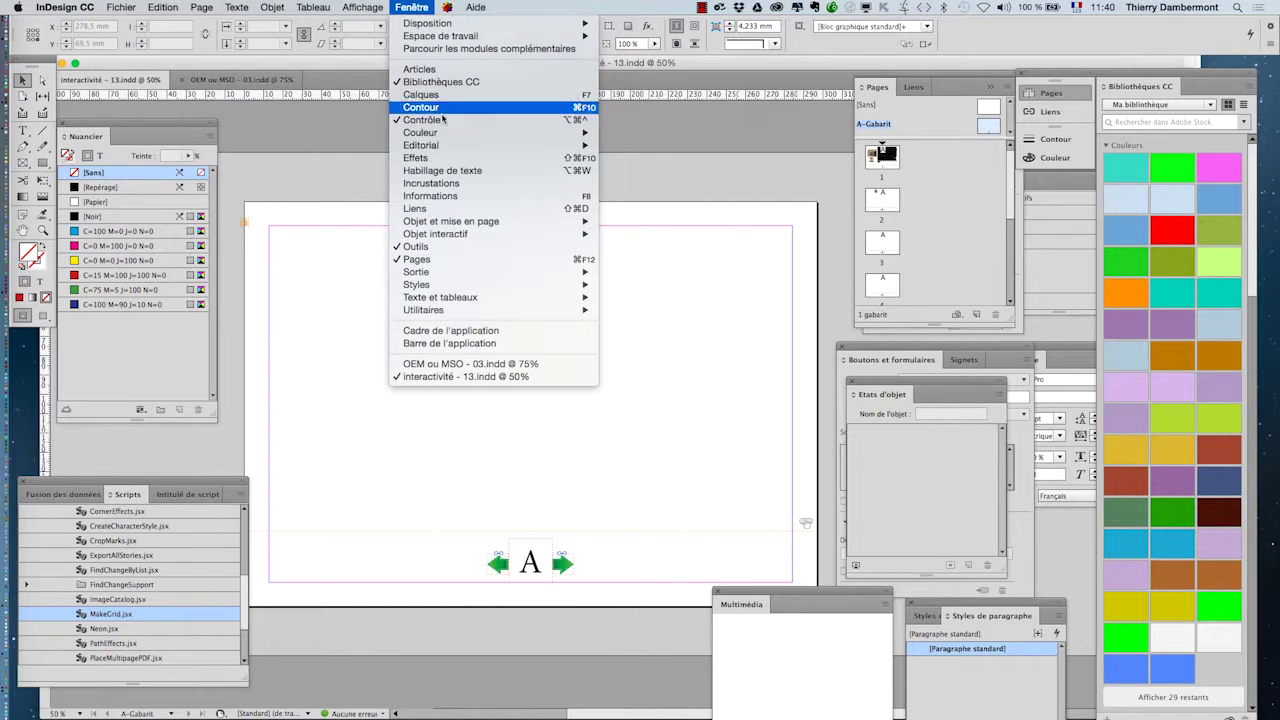
left_click(430, 98)
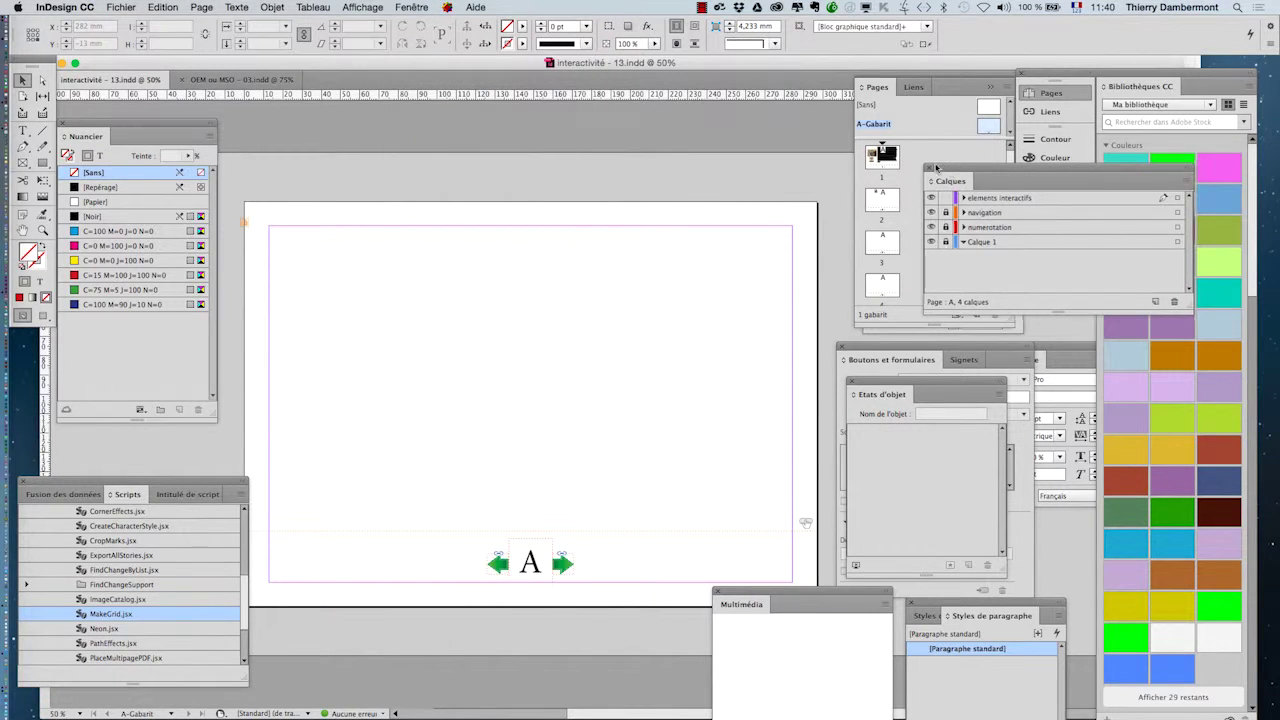
left_click_drag(948, 176, 565, 112)
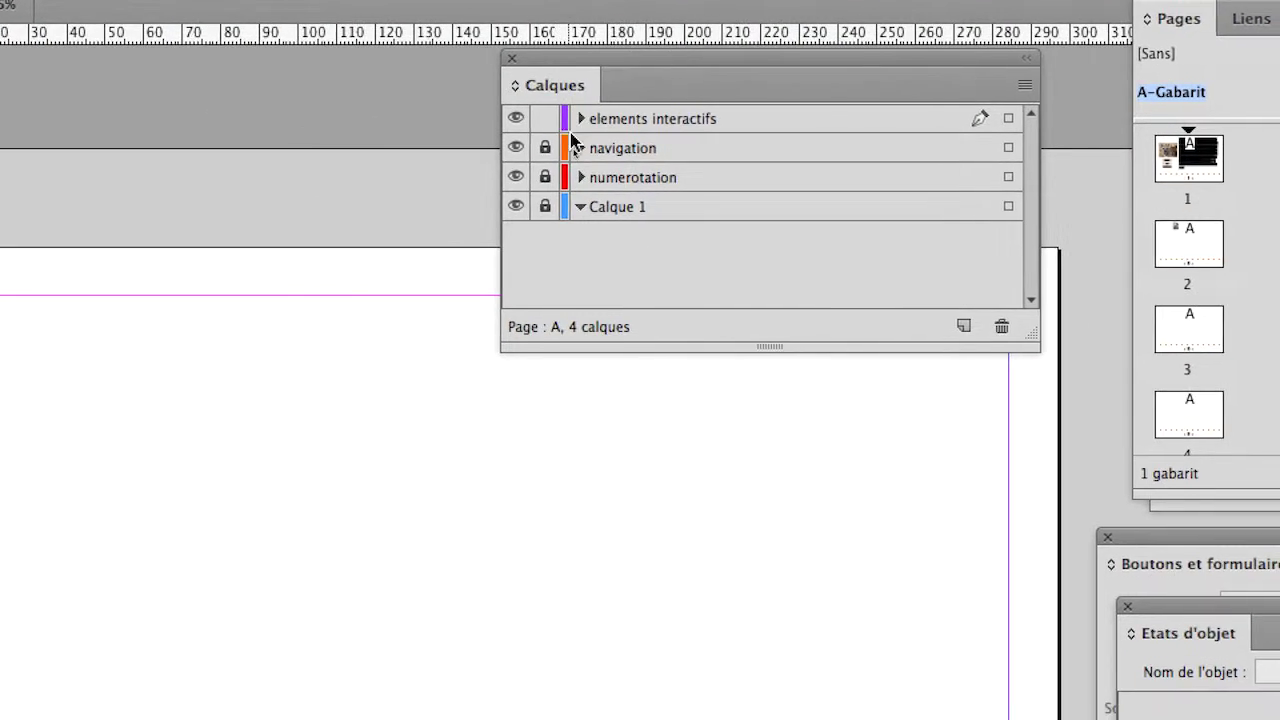
Unlock the navigation and numerotation layers and the "grand rectangle" object, and select that rectangle on the master page
left_click_drag(561, 144, 561, 194)
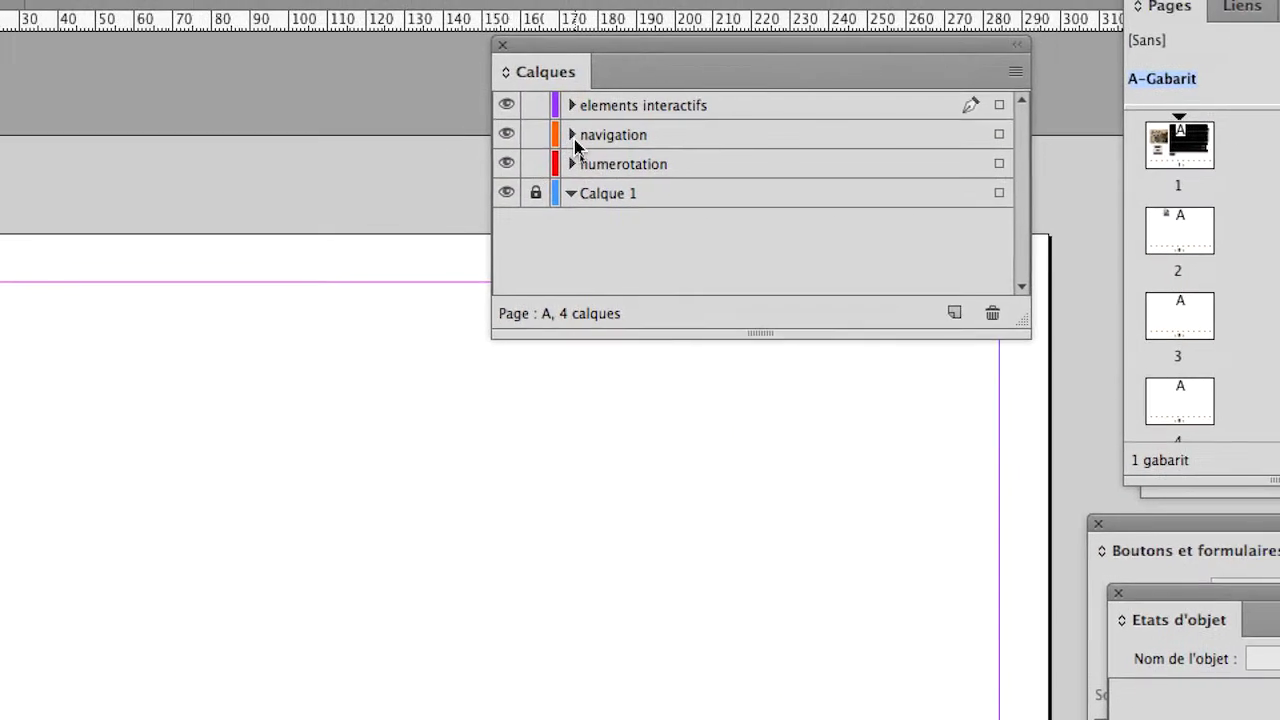
left_click(573, 137)
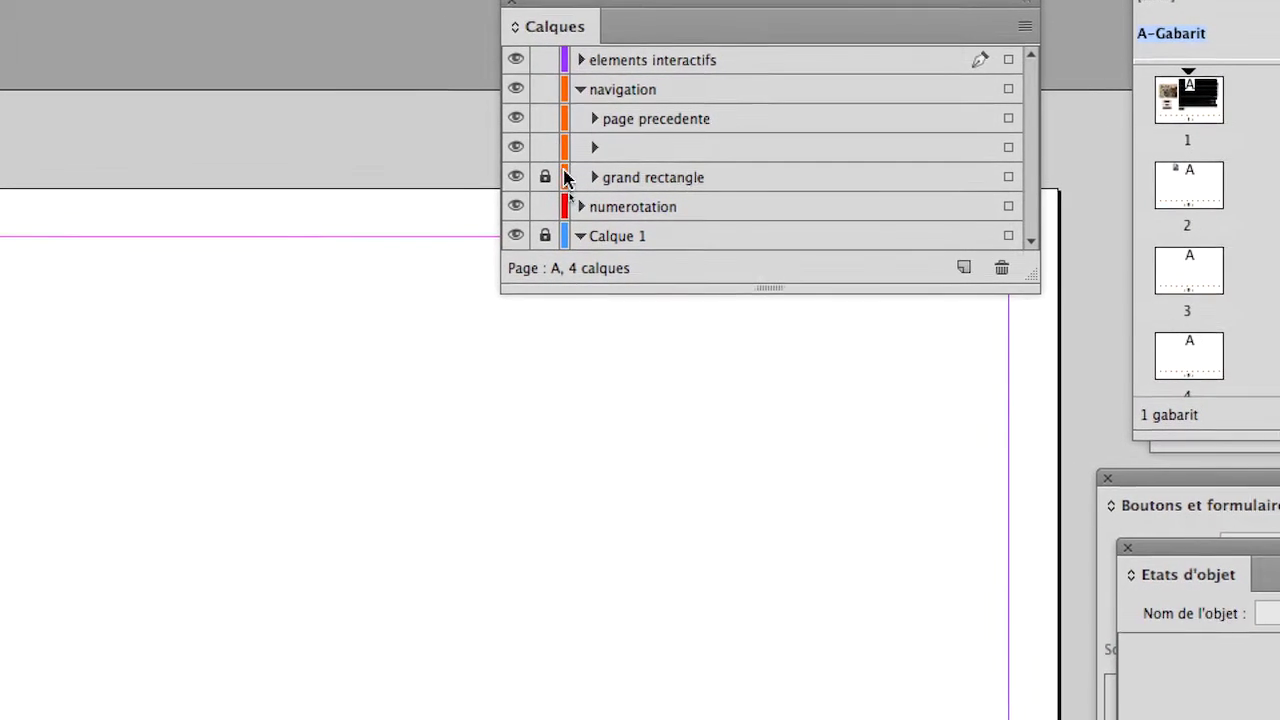
left_click(574, 140)
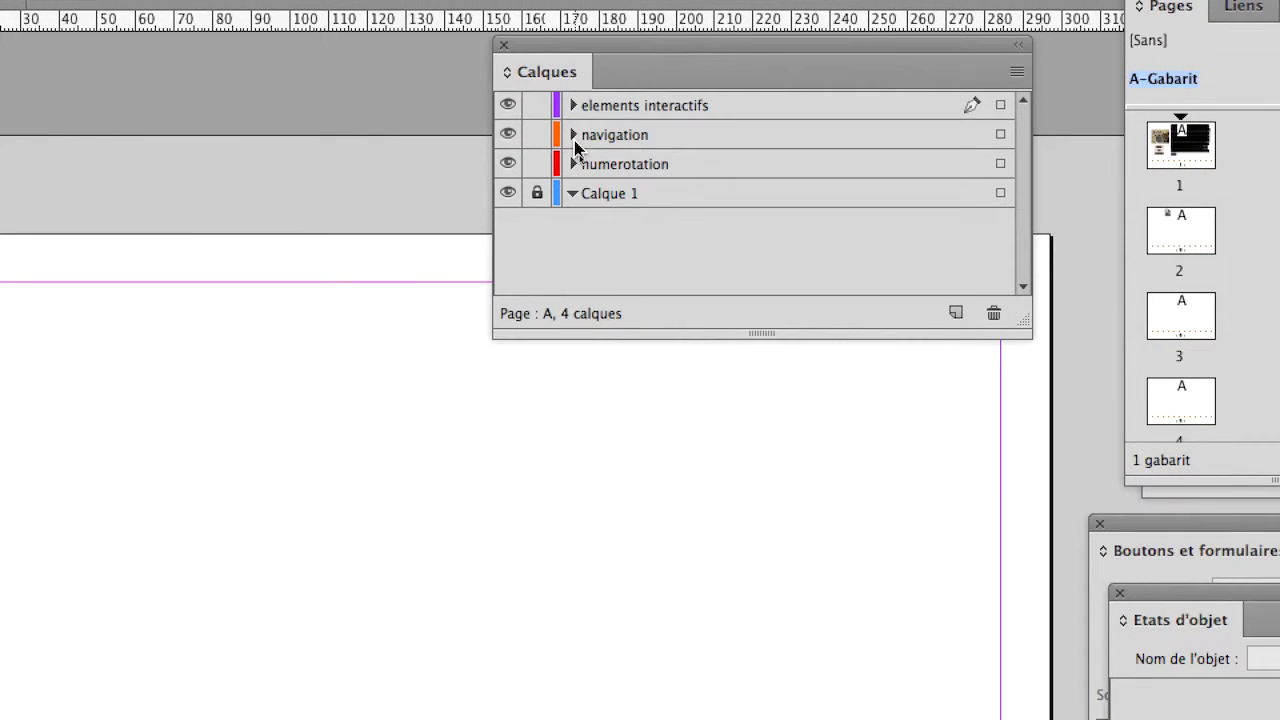
left_click(574, 140)
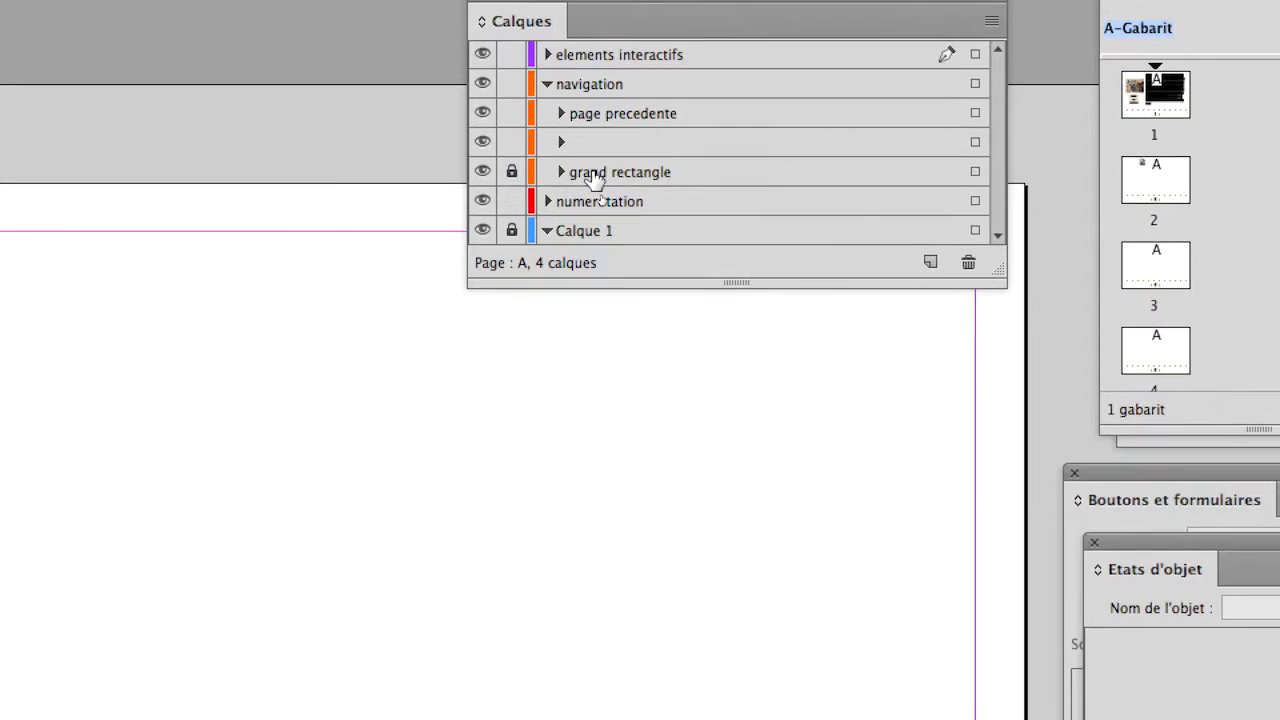
left_click(595, 181)
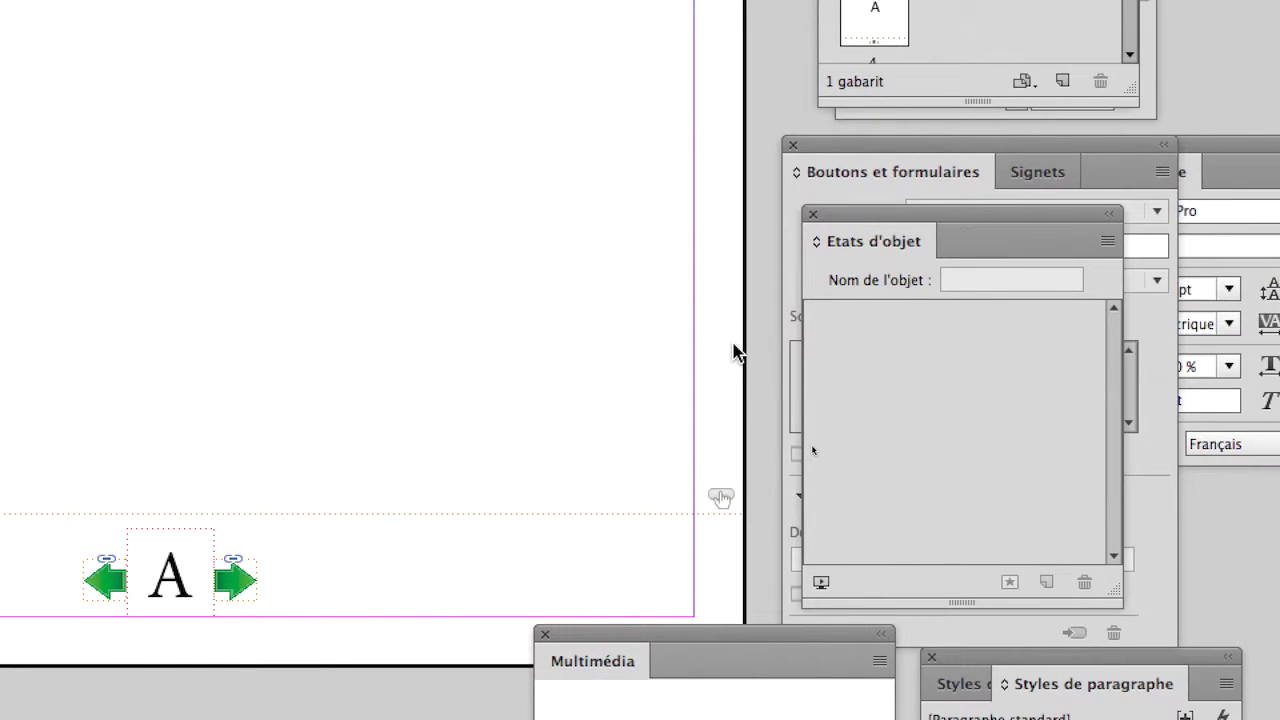
left_click(744, 355)
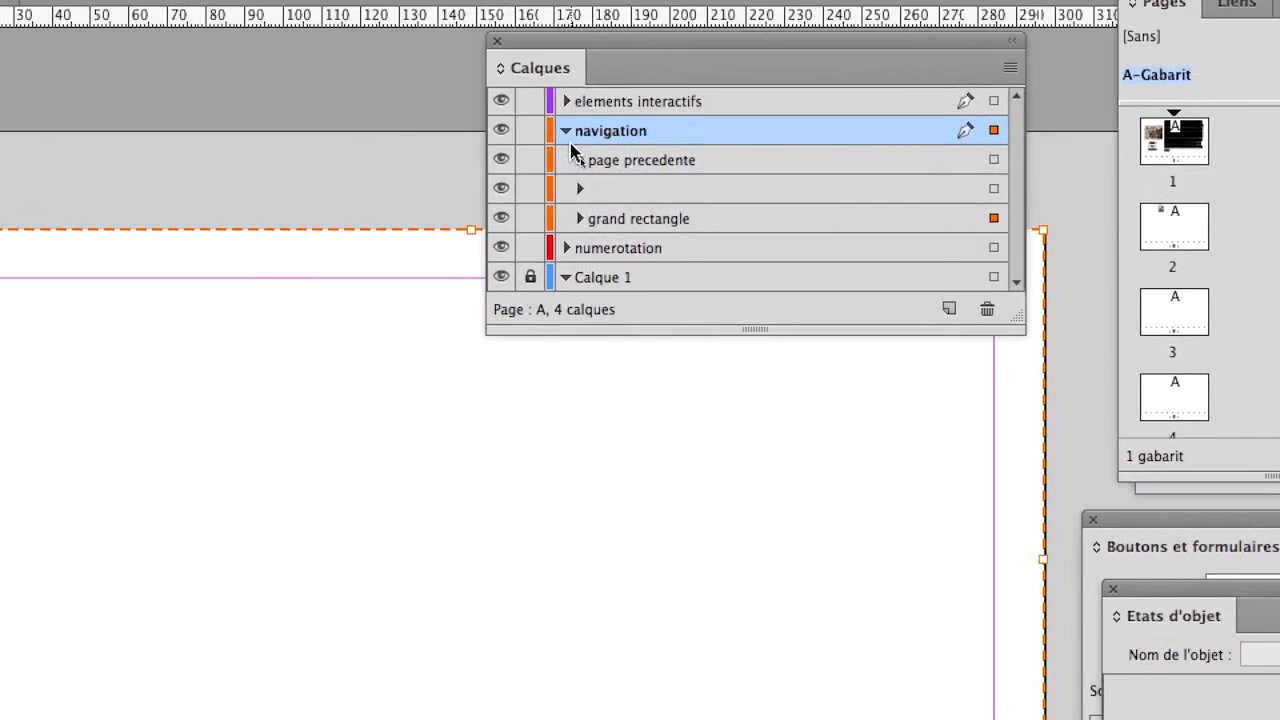
left_click(569, 140)
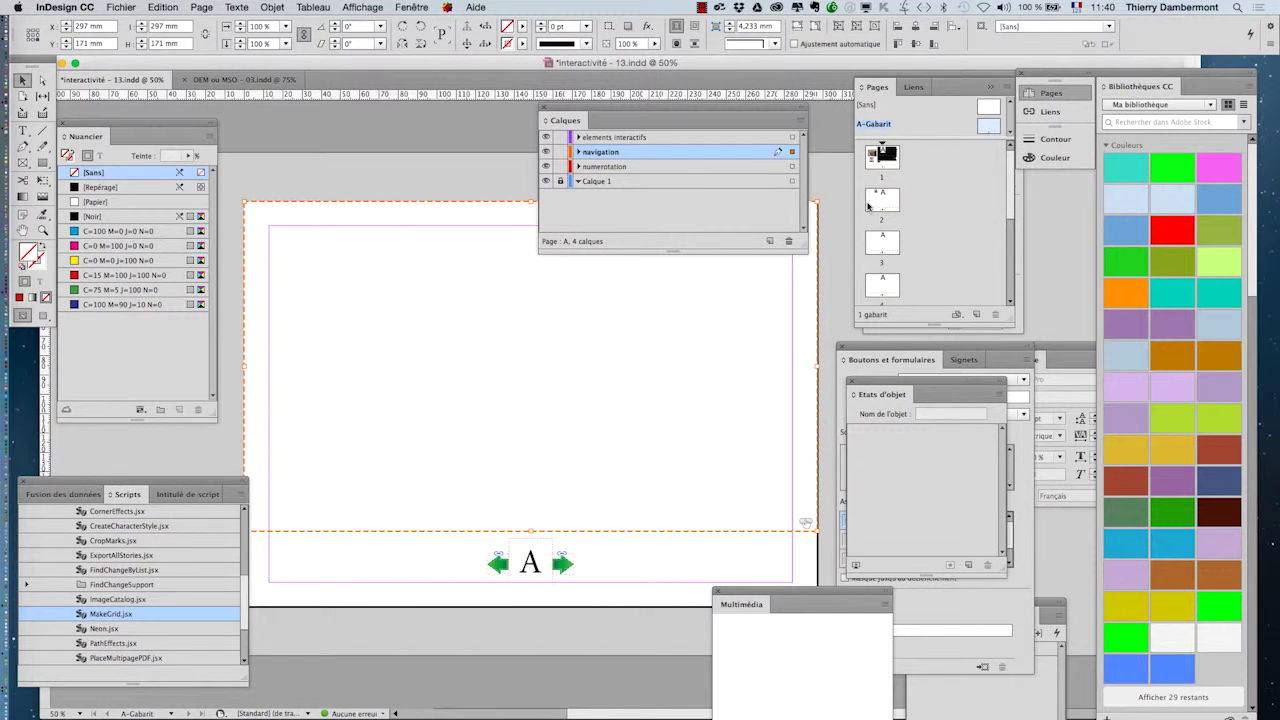
Go back to page 2, clear the view around the page, and delete the large master rectangle that covers the SWF there
double_click(870, 203)
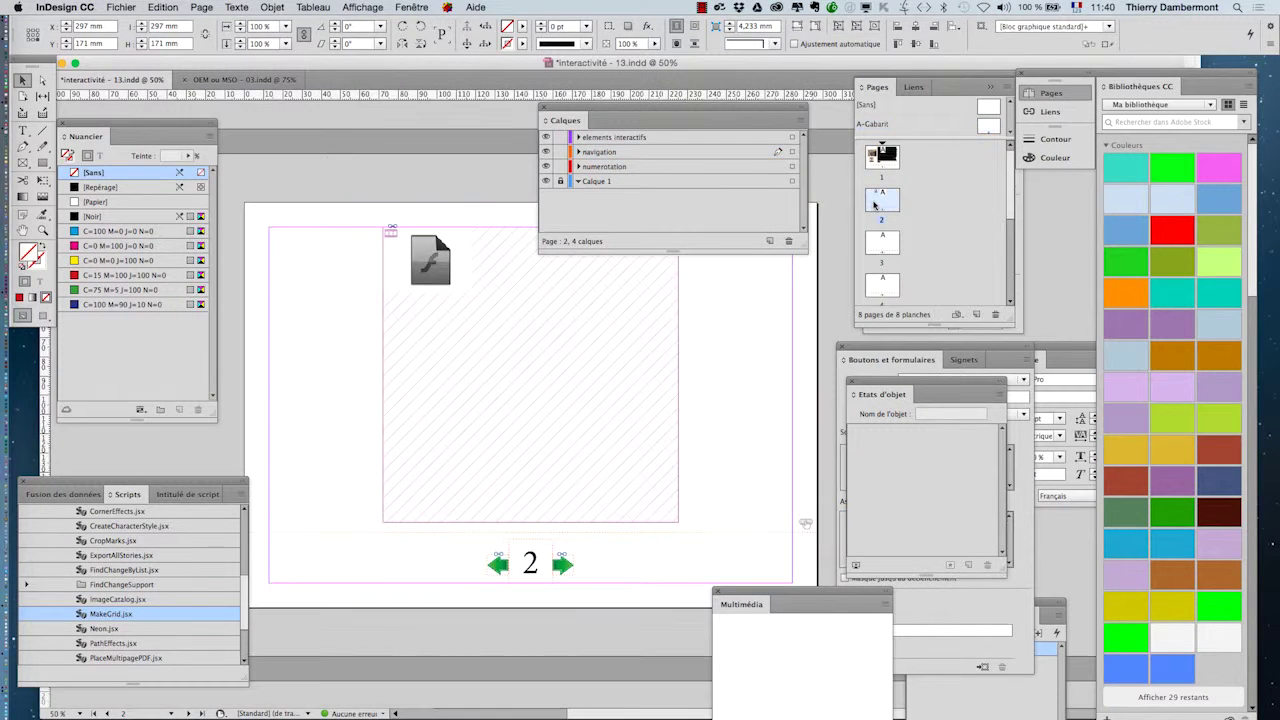
left_click_drag(189, 484, 134, 489)
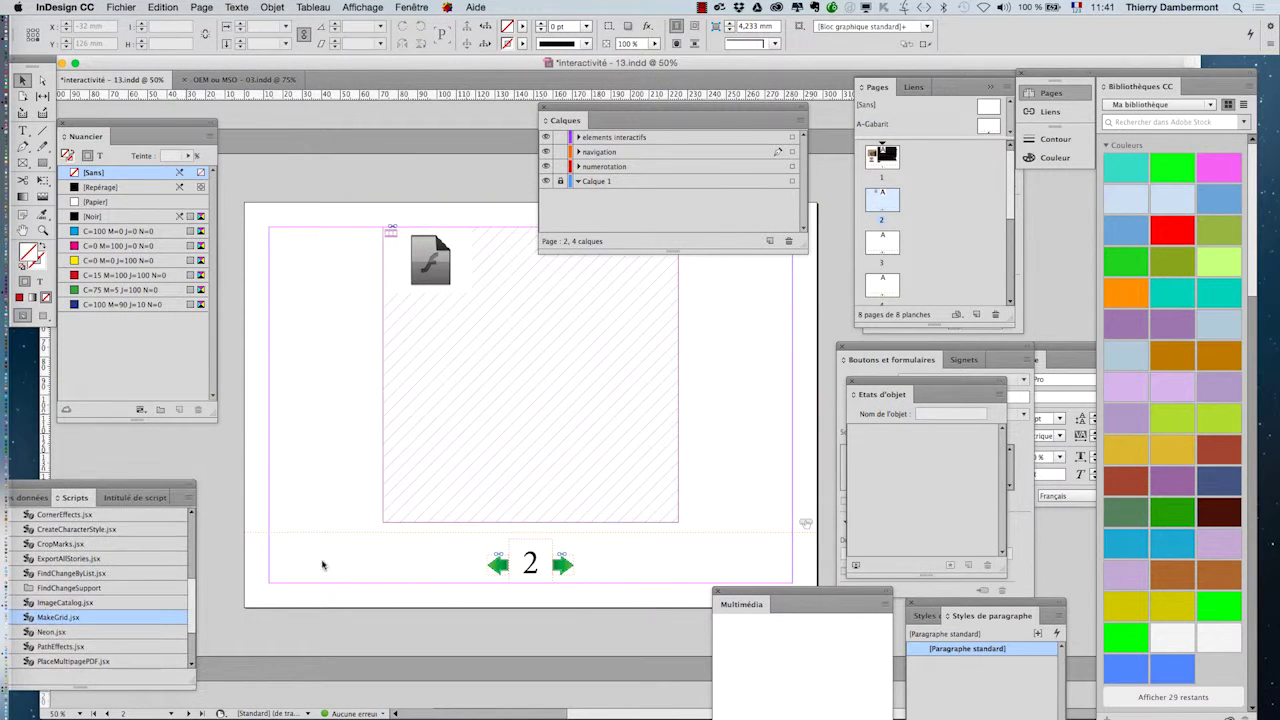
left_click_drag(603, 111, 328, 632)
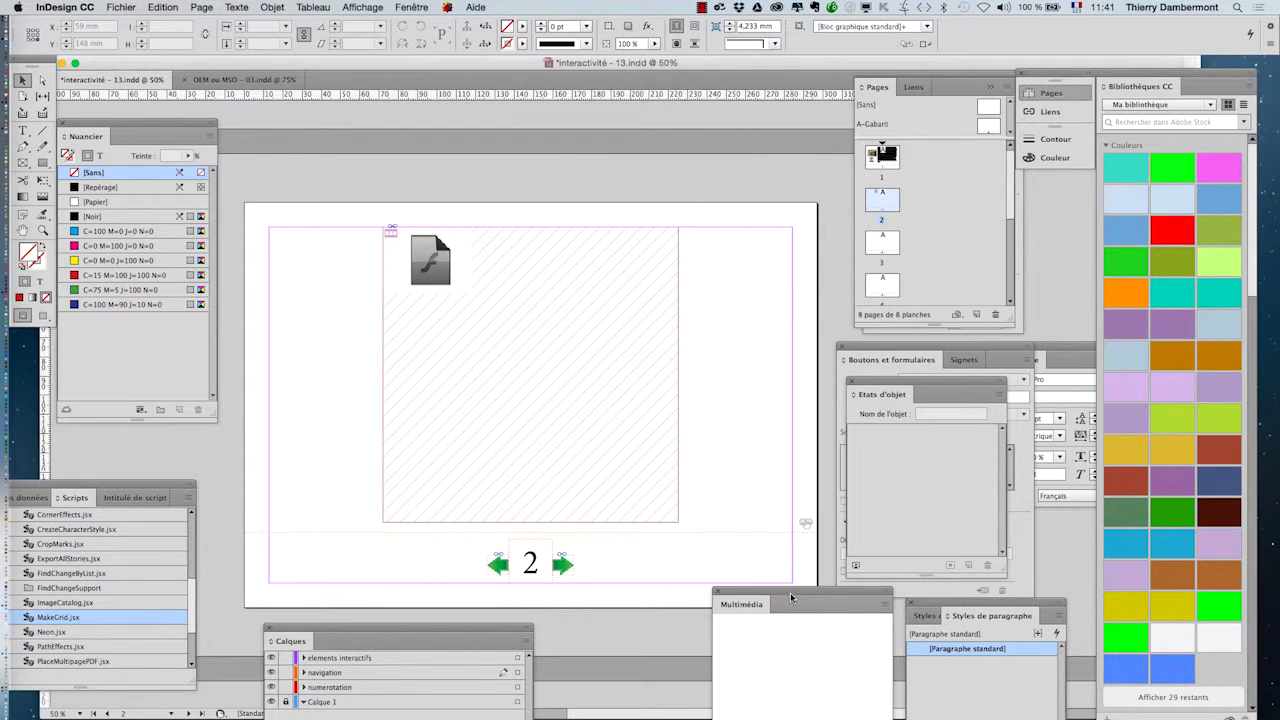
left_click_drag(786, 590, 824, 638)
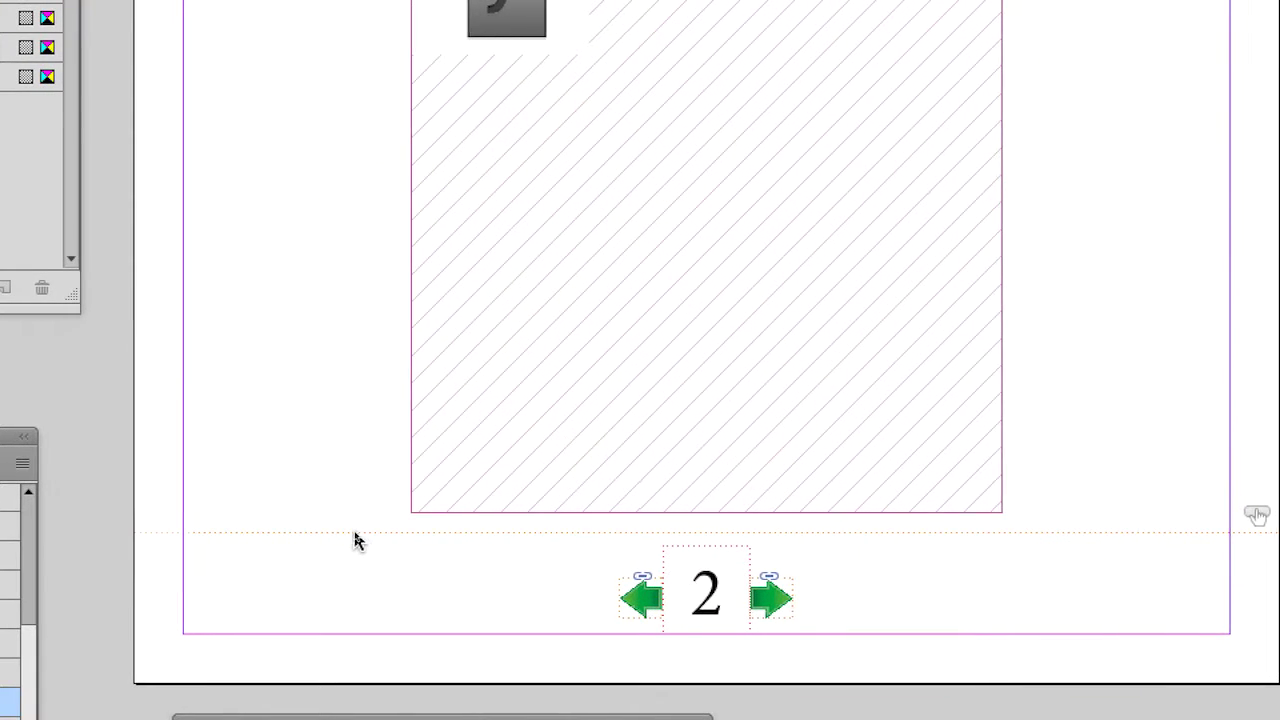
left_click(353, 532)
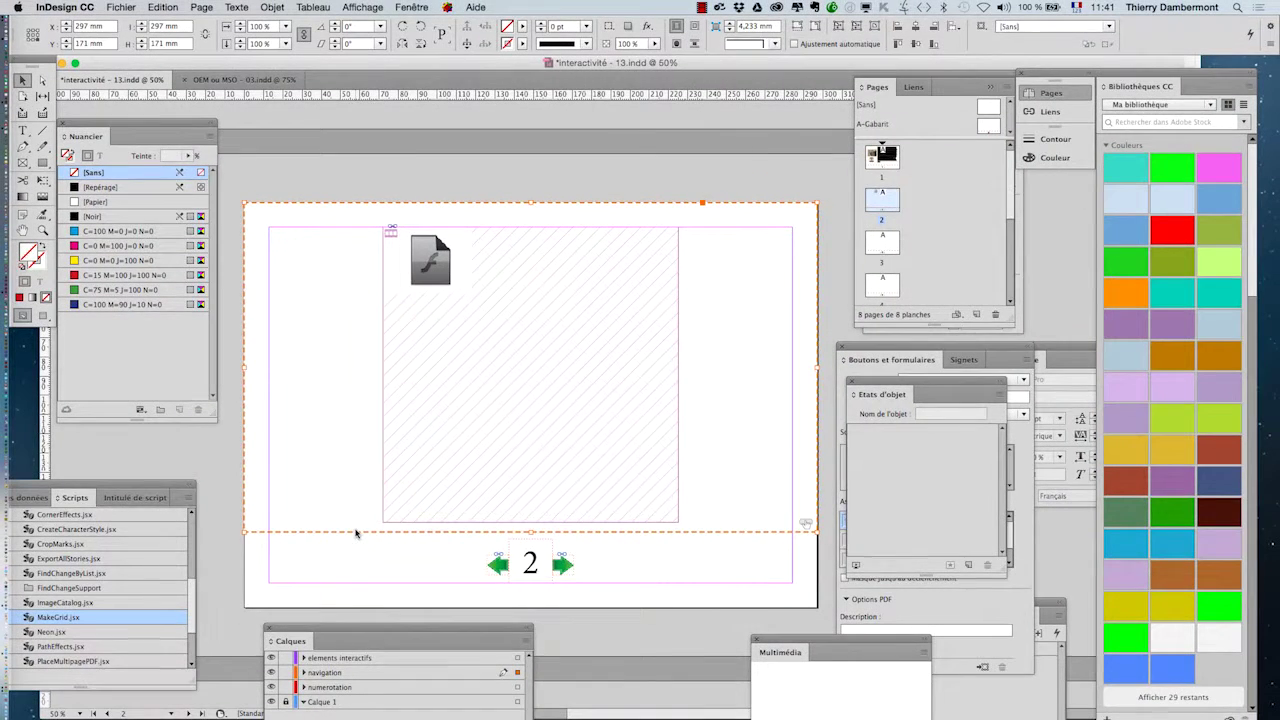
left_click(355, 532)
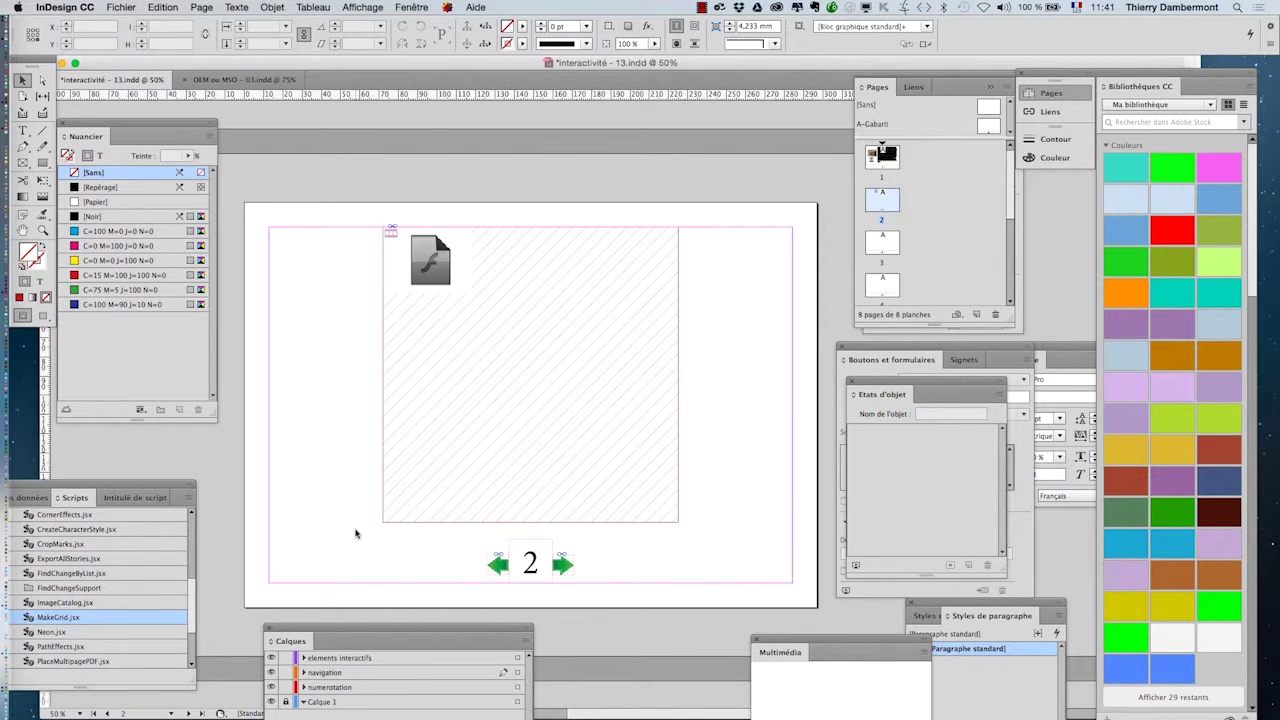
left_click(121, 7)
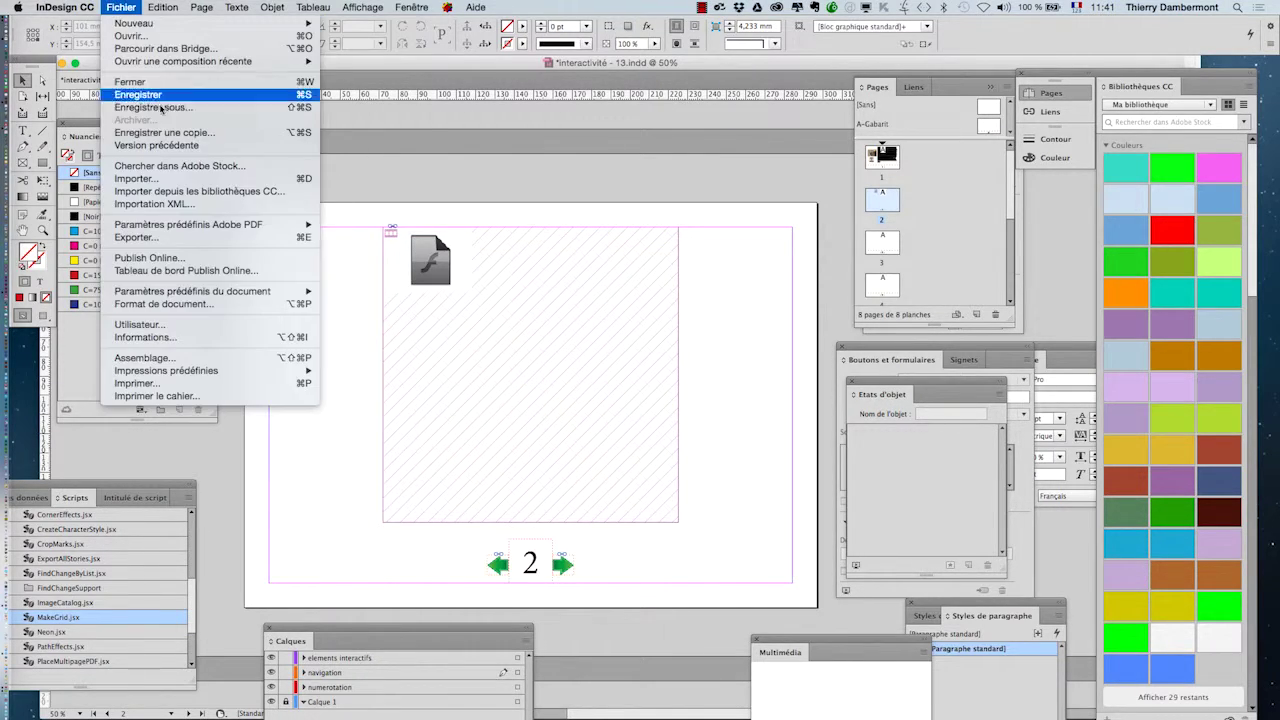
left_click(166, 237)
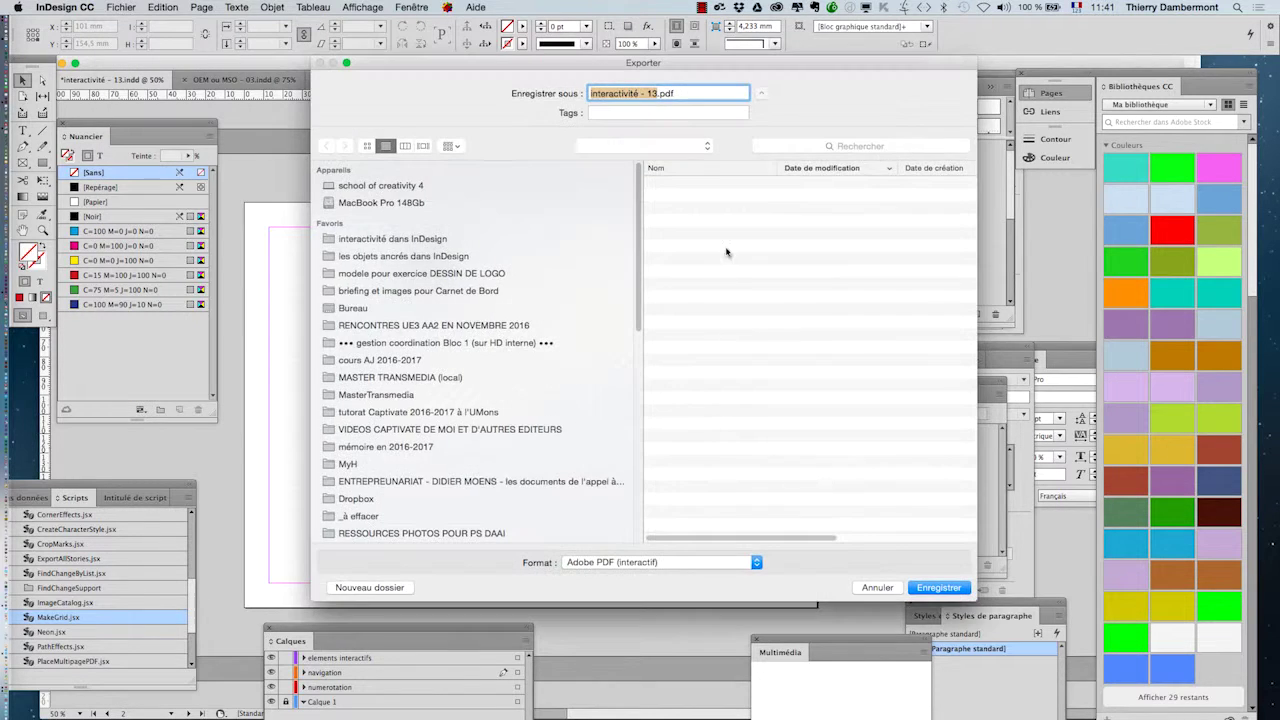
left_click(877, 587)
Save the document under the new name "interactivité - 14.indd"
left_click(121, 7)
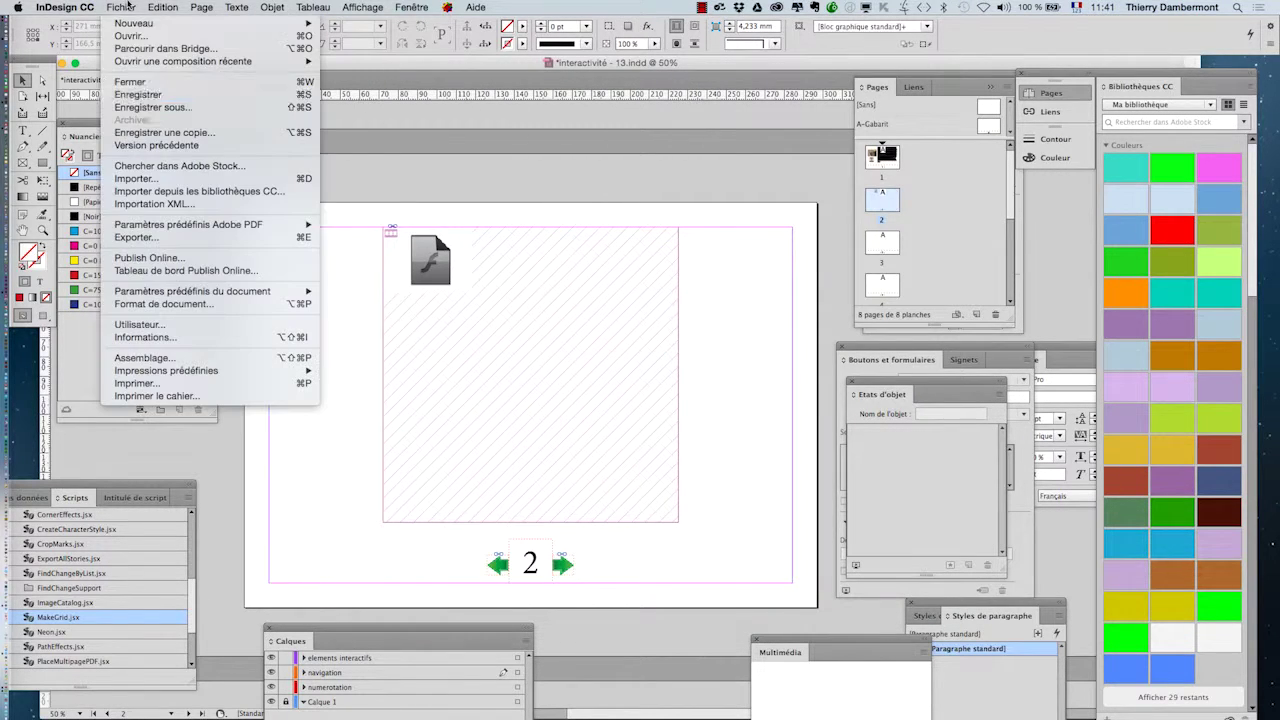
left_click(290, 107)
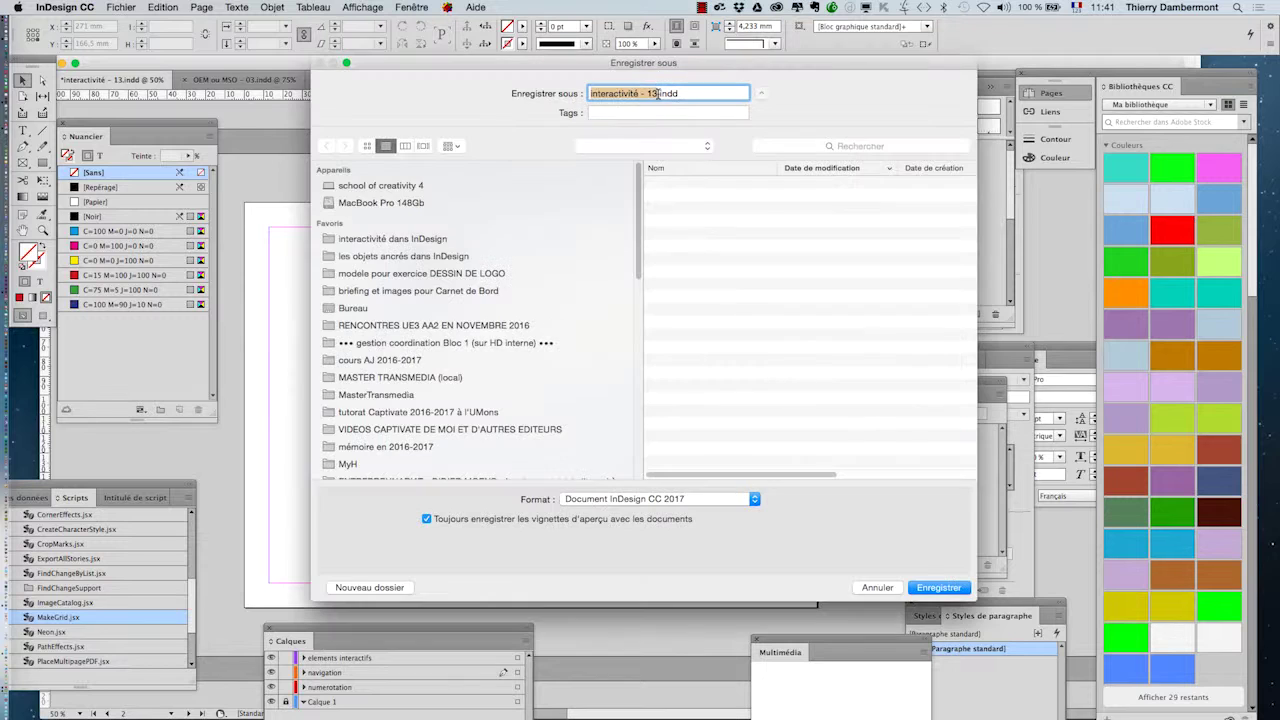
type("4")
key("Return")
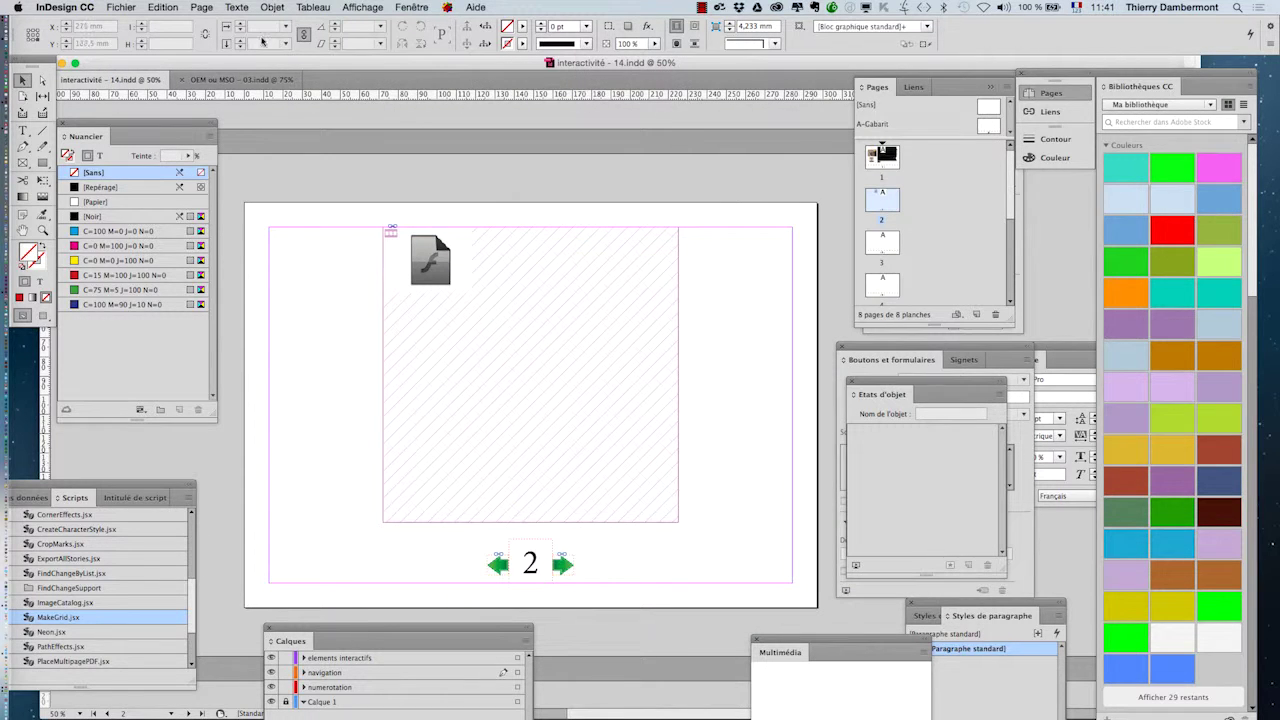
Export page 2 as the interactive PDF "interactivité - 14.pdf" and allow it to open in full-screen mode
left_click(121, 7)
left_click(136, 237)
left_click(926, 589)
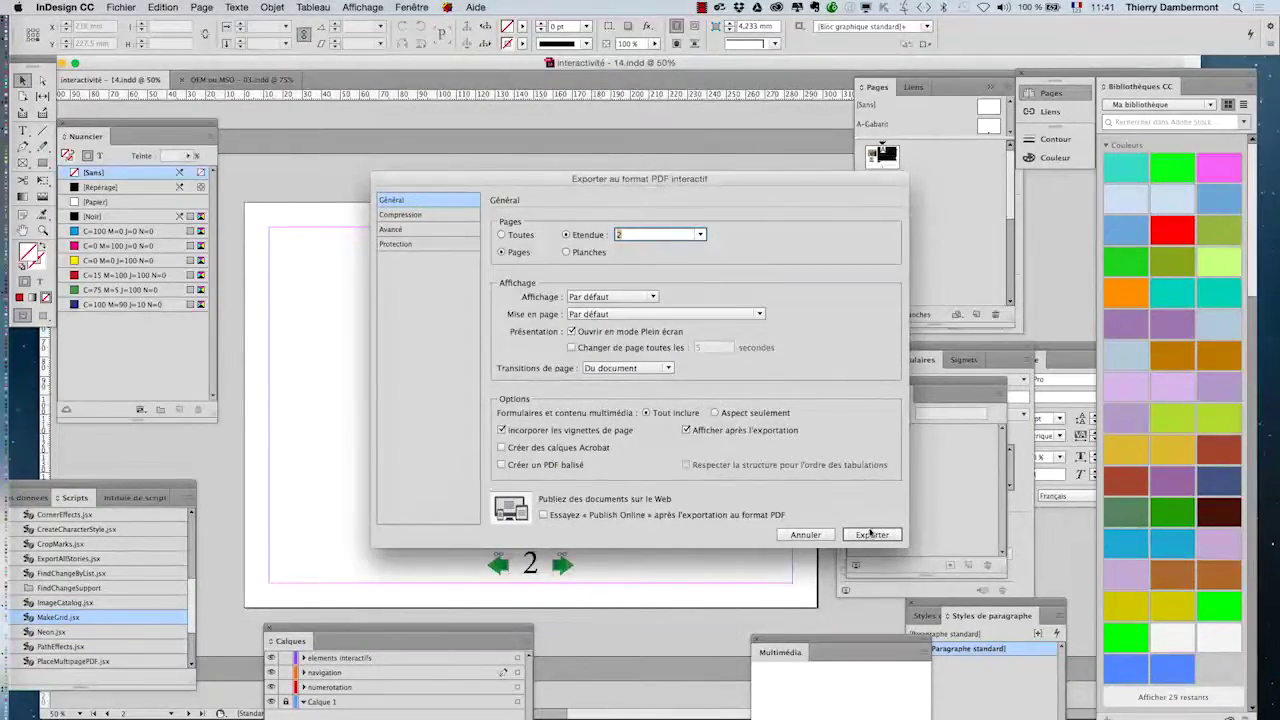
left_click(871, 533)
left_click(776, 404)
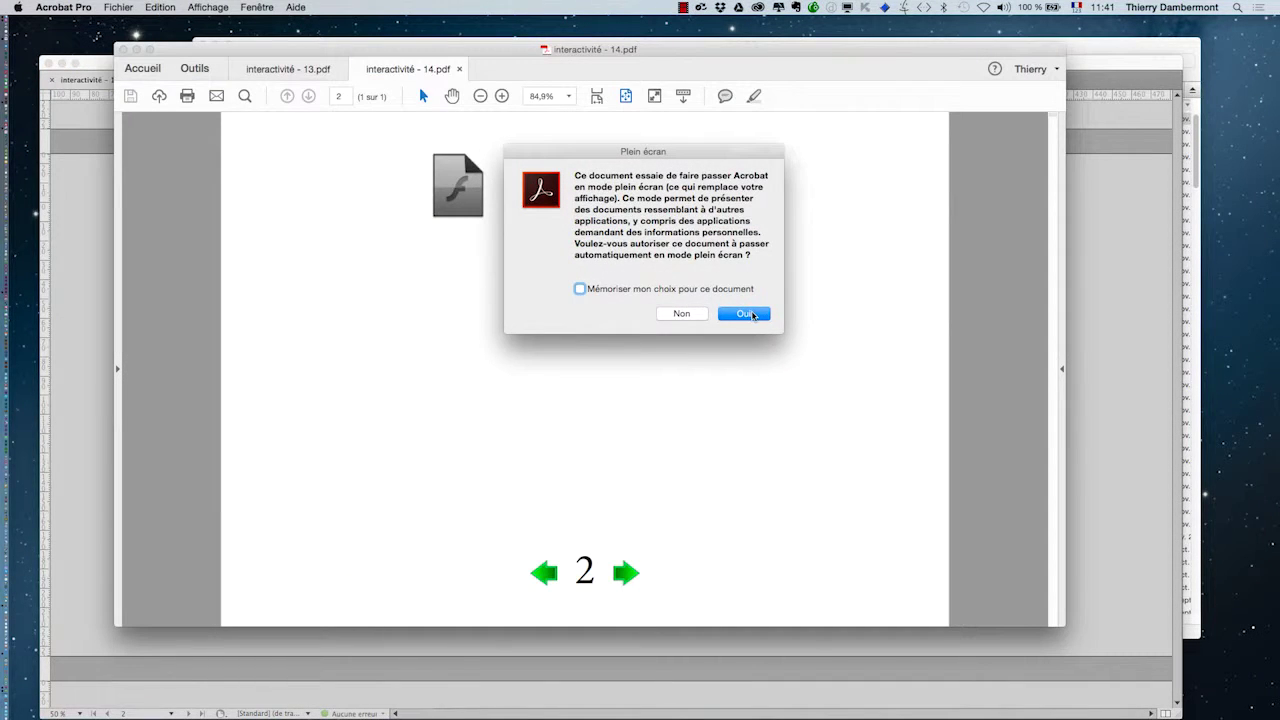
left_click(745, 314)
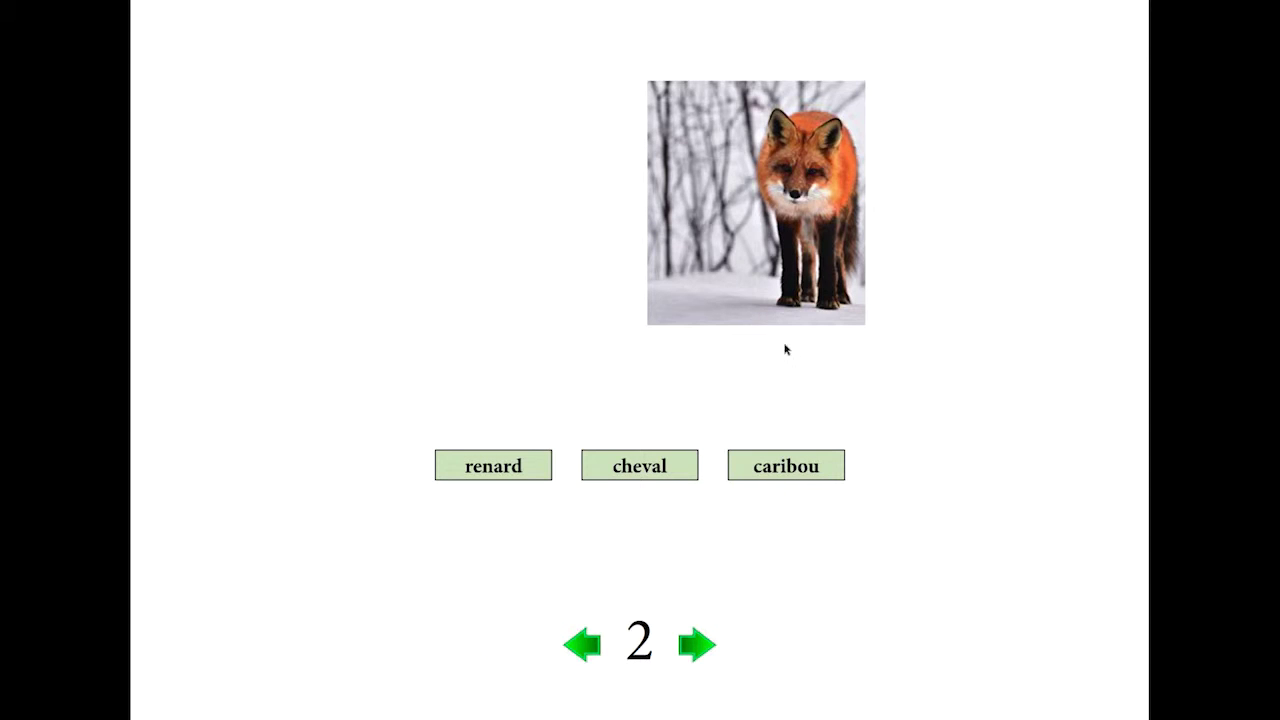
Test the renard, cheval and caribou buttons repeatedly in the full-screen PDF to check how the images switch
left_click(777, 468)
left_click(672, 468)
left_click(520, 470)
left_click(636, 474)
left_click(765, 472)
left_click(646, 474)
left_click(514, 470)
left_click(650, 477)
left_click(786, 470)
left_click(632, 458)
left_click(502, 470)
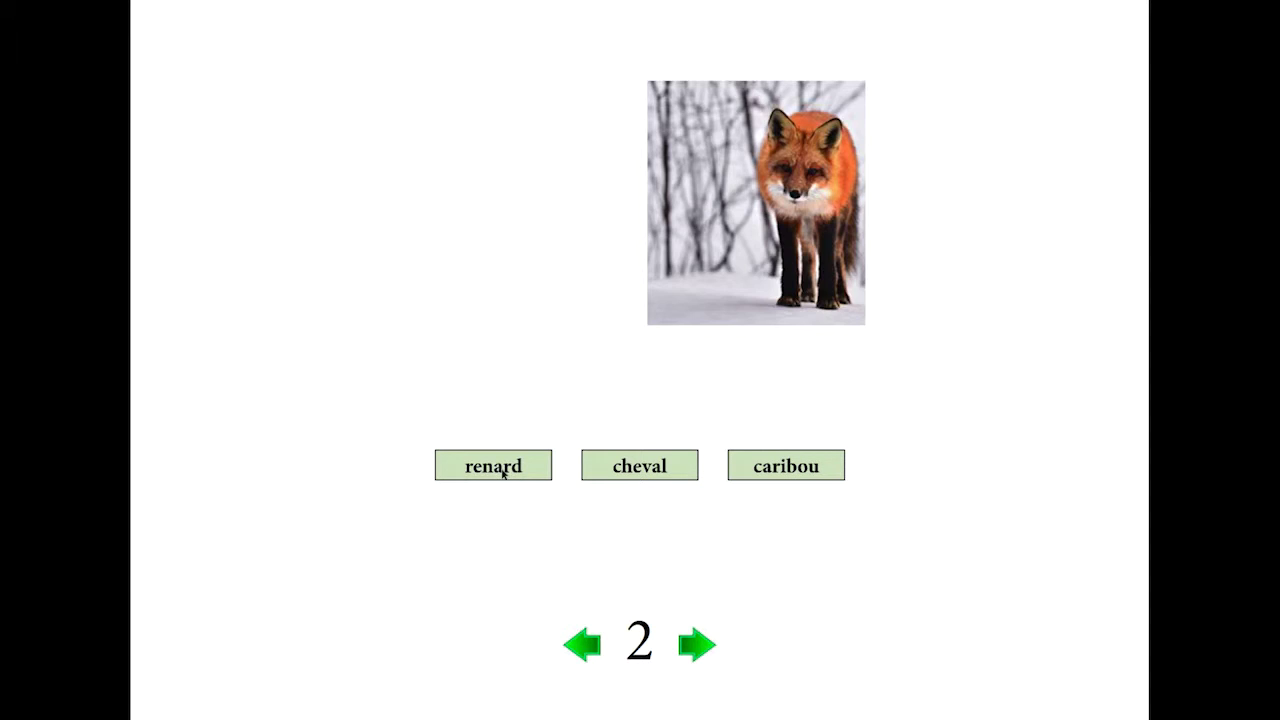